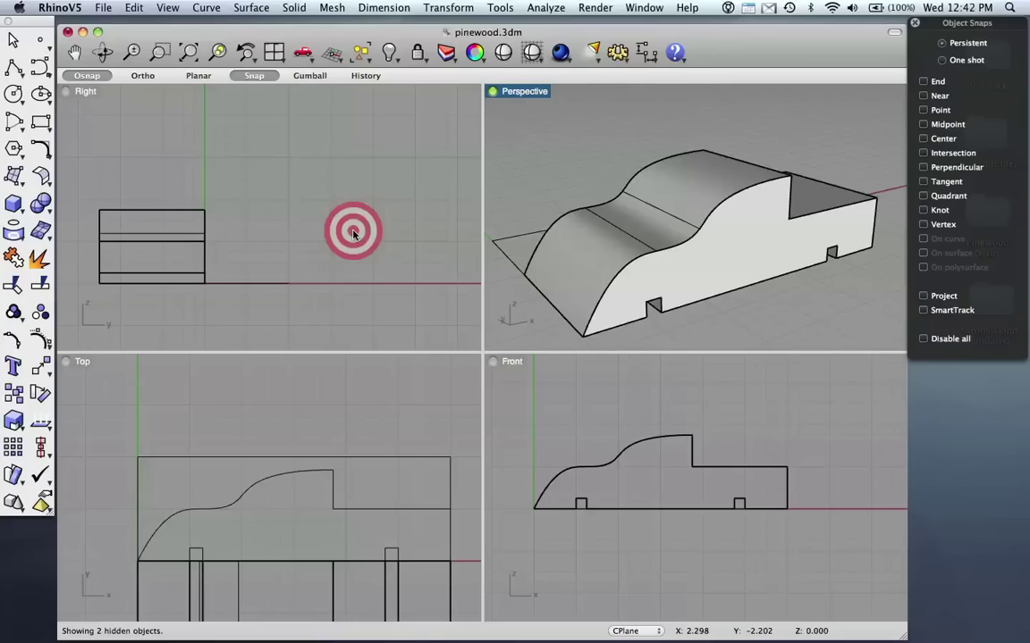
Delete the old car solid with its slot pieces and the car profile curve, keeping the rectangle
{"action": "left_click", "coordinate": [703, 210]}
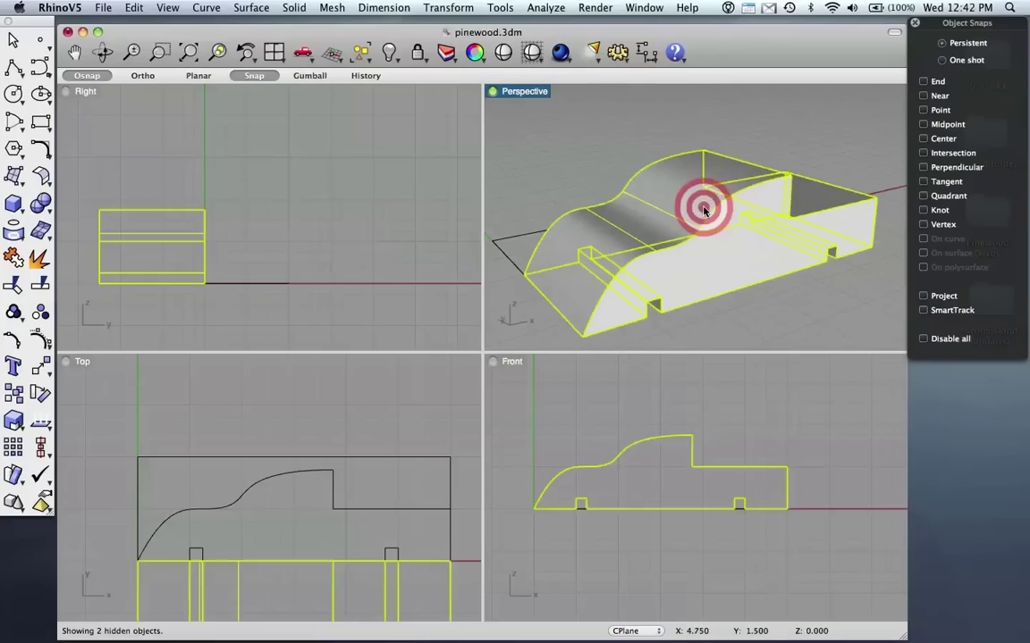
{"action": "key", "text": "Delete"}
{"action": "right_click_drag", "start_coordinate": [697, 207], "coordinate": [634, 259]}
{"action": "scroll", "coordinate": [635, 259], "scroll_direction": "up", "scroll_amount": 2}
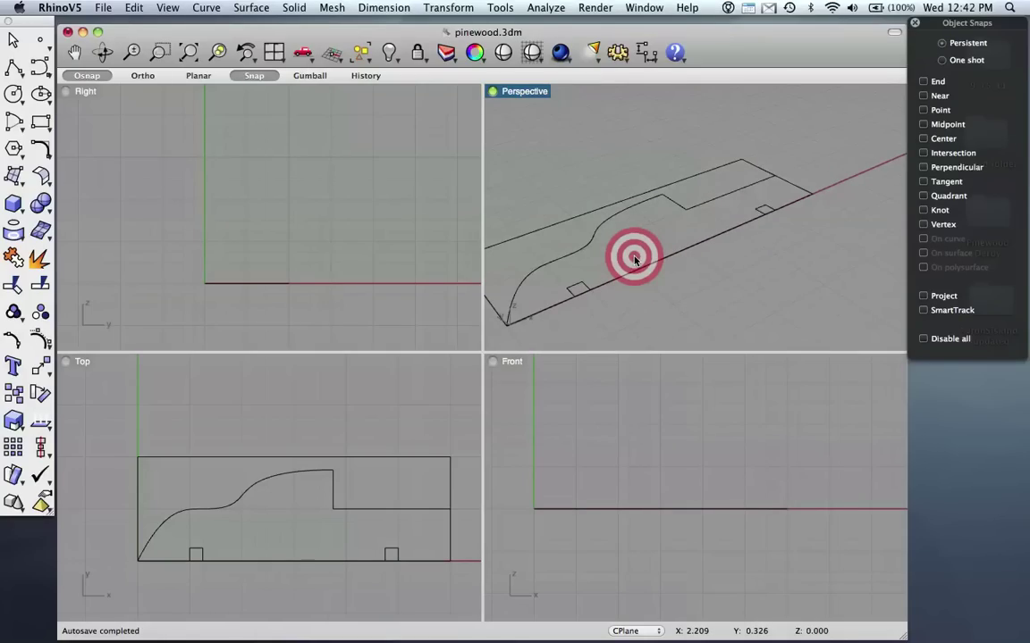
{"action": "left_click", "coordinate": [597, 229]}
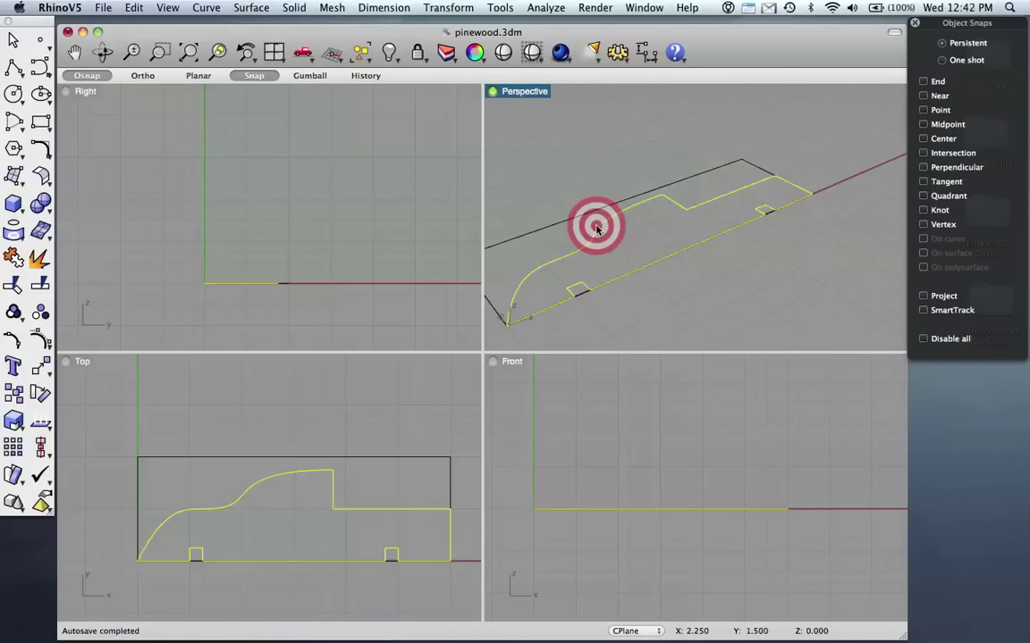
{"action": "key", "text": "Delete"}
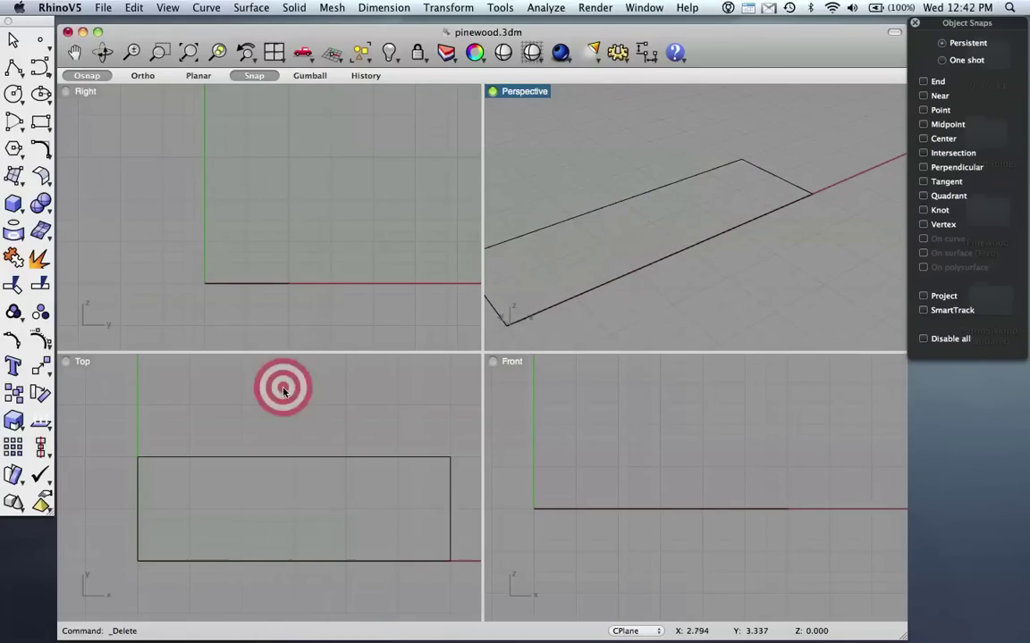
{"action": "right_click_drag", "start_coordinate": [327, 492], "coordinate": [319, 481]}
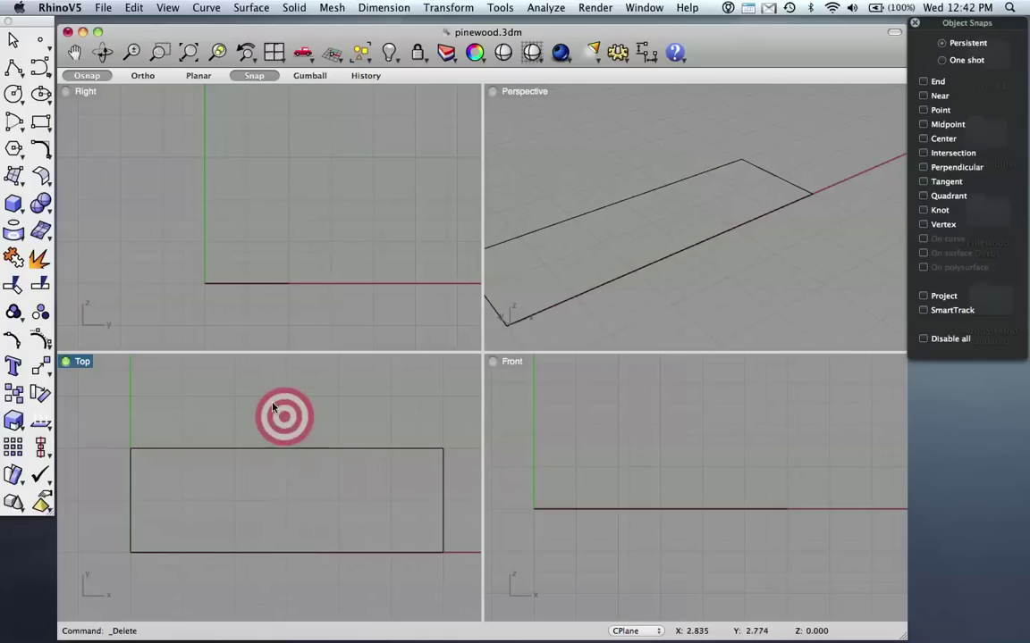
Draw a from-center ellipsoid at the rectangle's middle, spanning its length, width and body height
{"action": "left_click", "coordinate": [17, 207]}
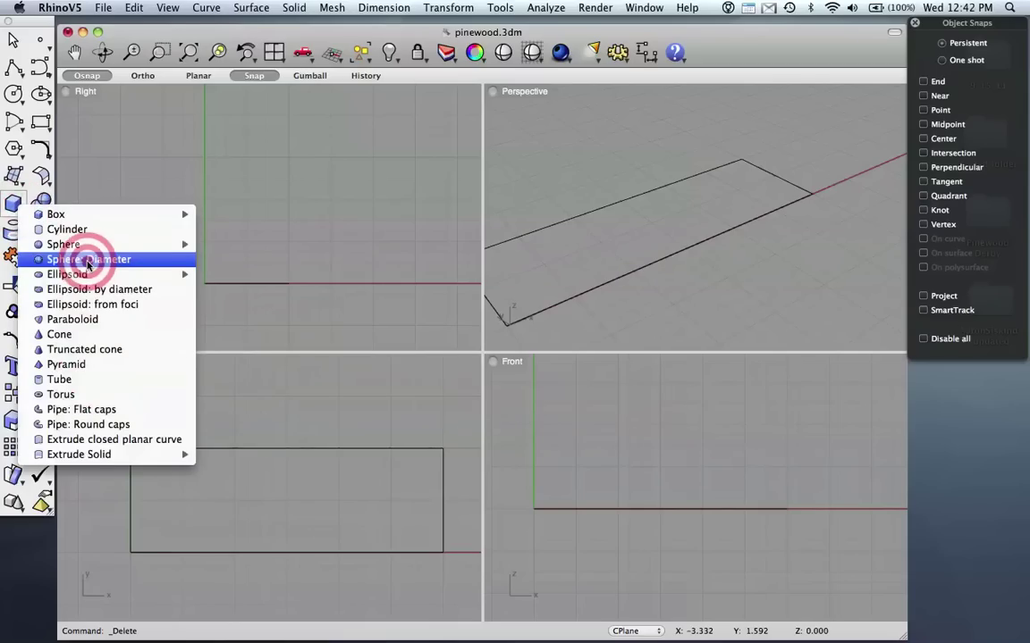
{"action": "mouse_move", "coordinate": [84, 248]}
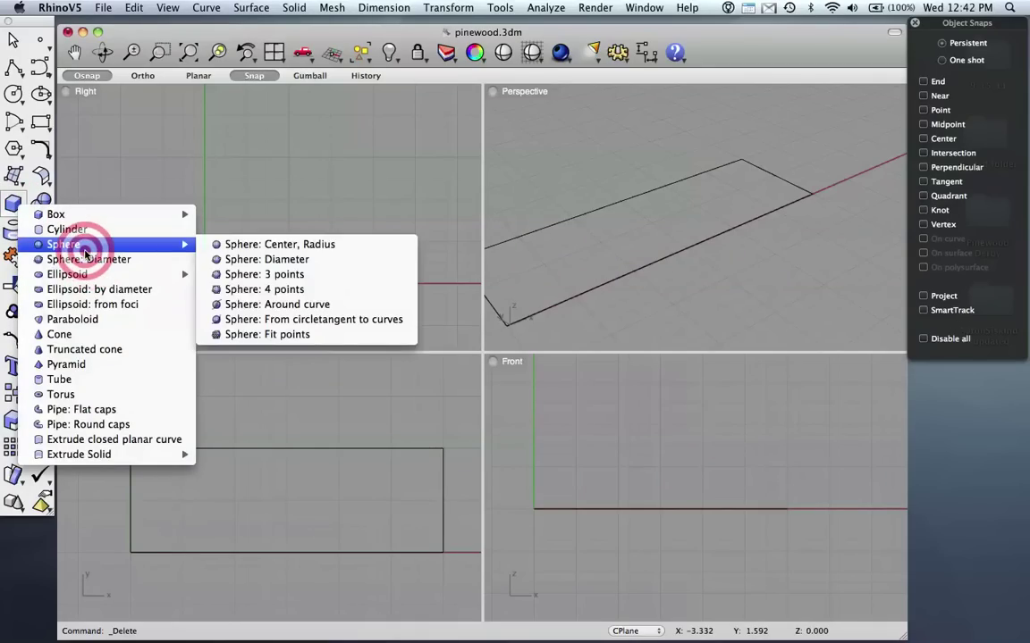
{"action": "mouse_move", "coordinate": [47, 275]}
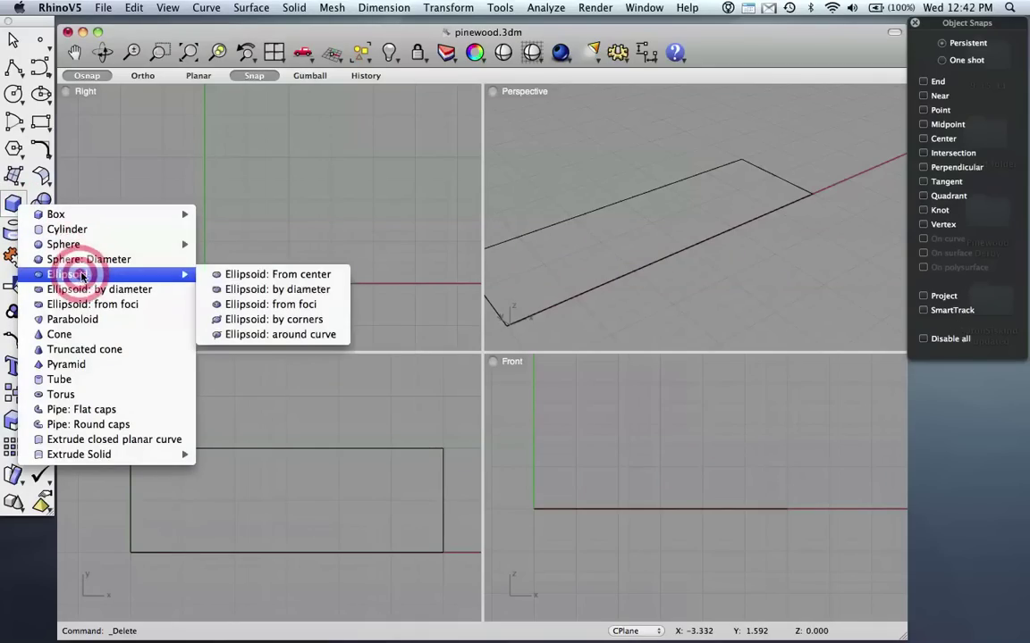
{"action": "left_click", "coordinate": [234, 277]}
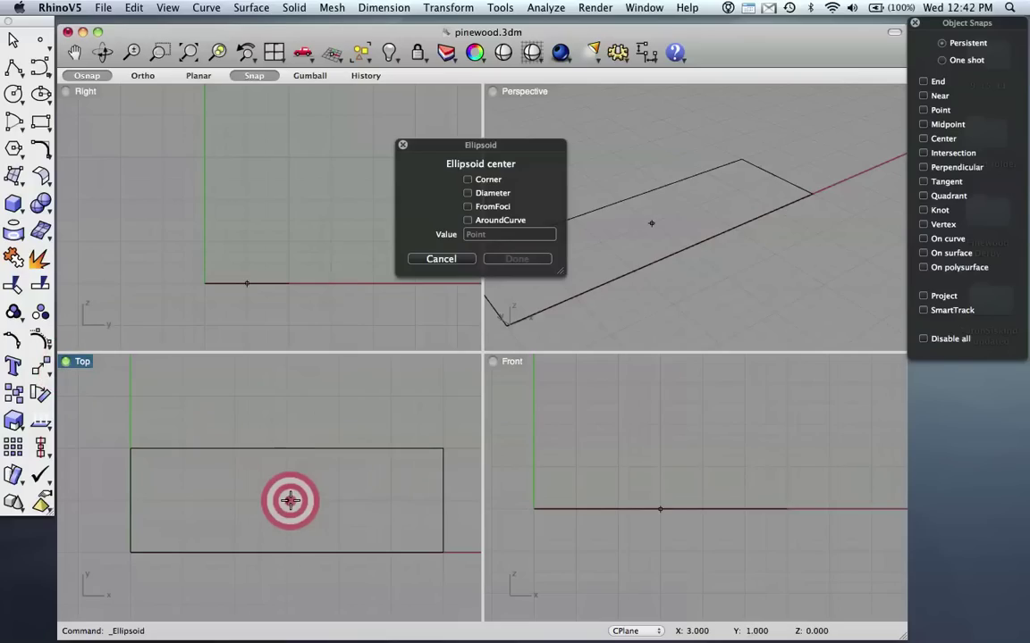
{"action": "left_click", "coordinate": [287, 500]}
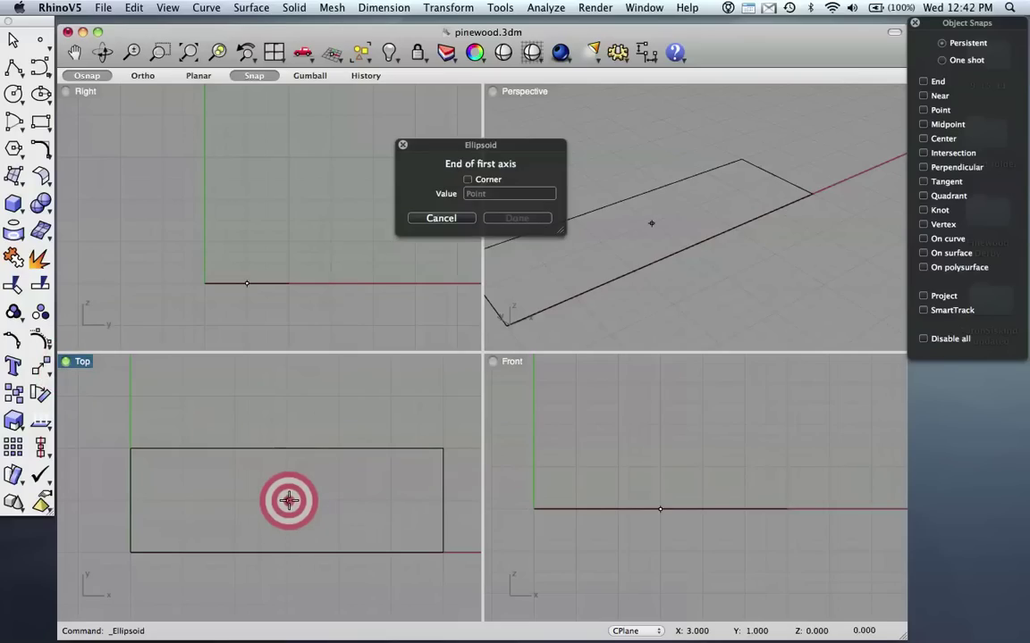
{"action": "left_click", "coordinate": [131, 500]}
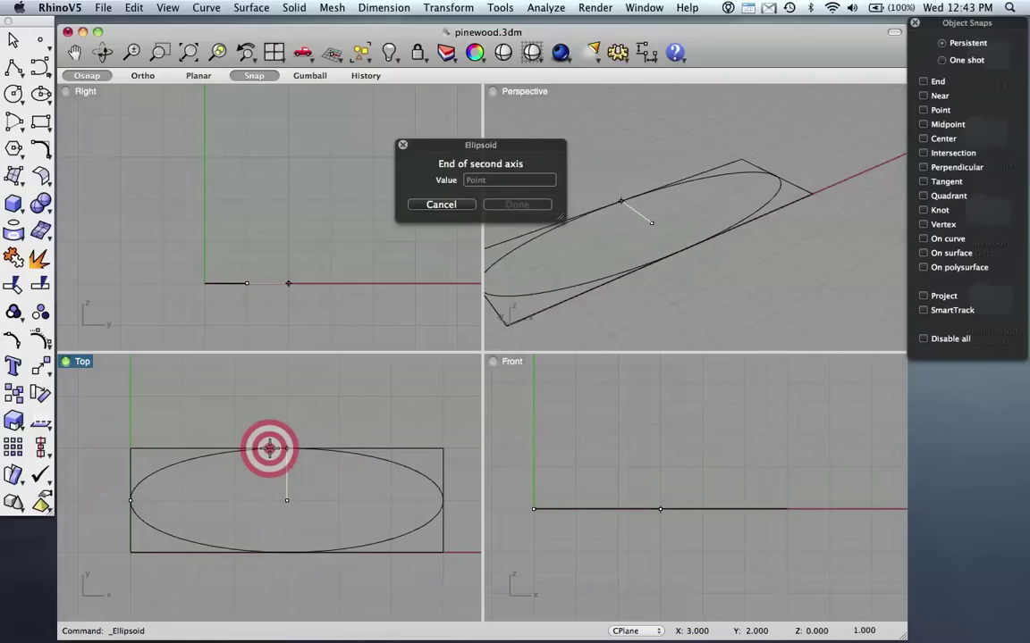
{"action": "left_click", "coordinate": [269, 449]}
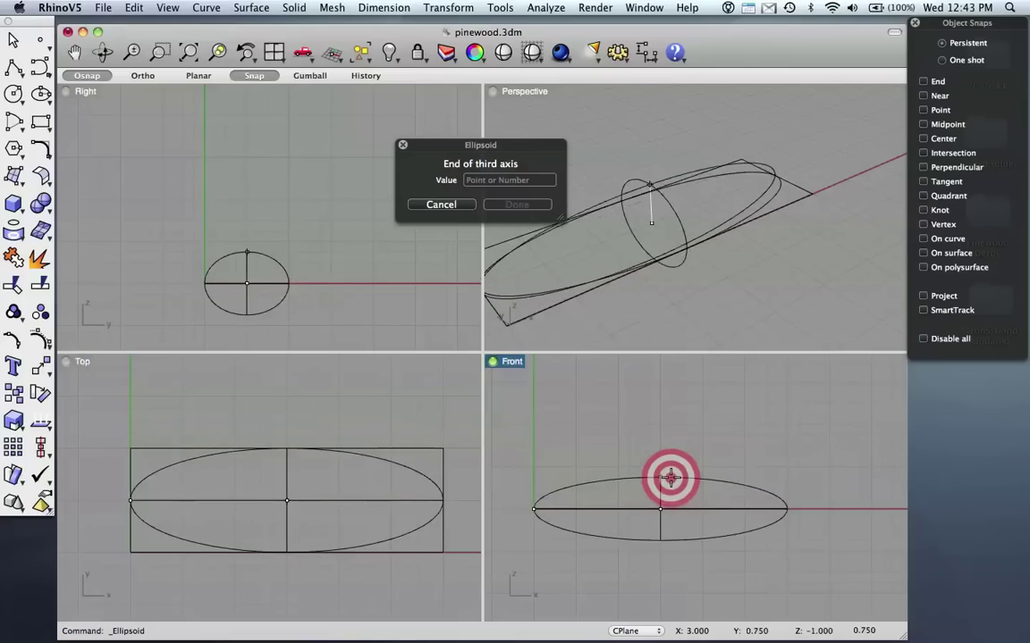
{"action": "left_click", "coordinate": [670, 478]}
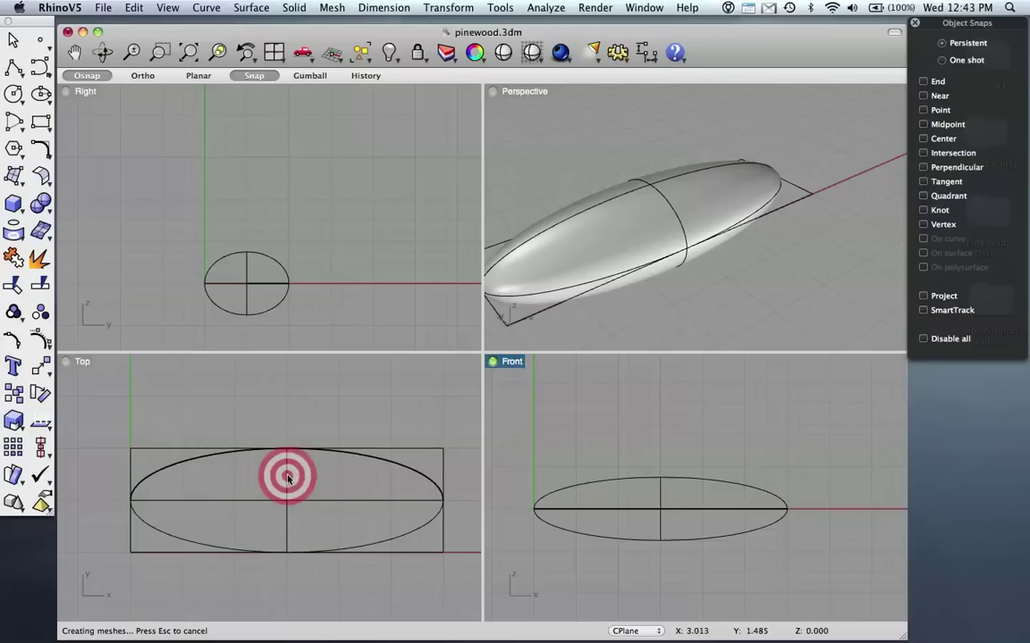
Switch the Right viewport to a Left view and reframe the Front and Perspective views
{"action": "left_click", "coordinate": [85, 93]}
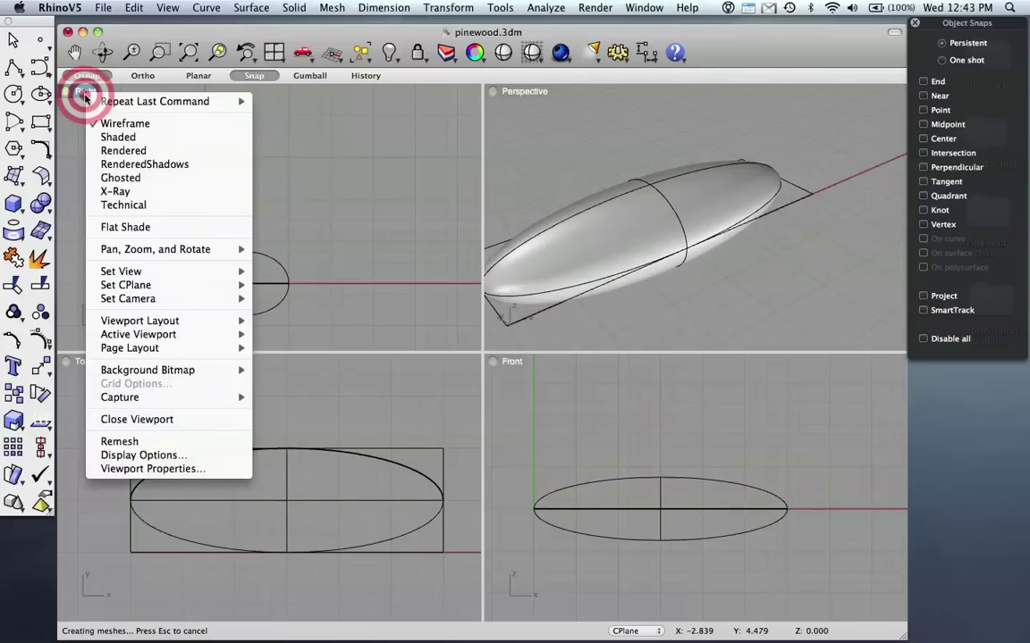
{"action": "mouse_move", "coordinate": [133, 270]}
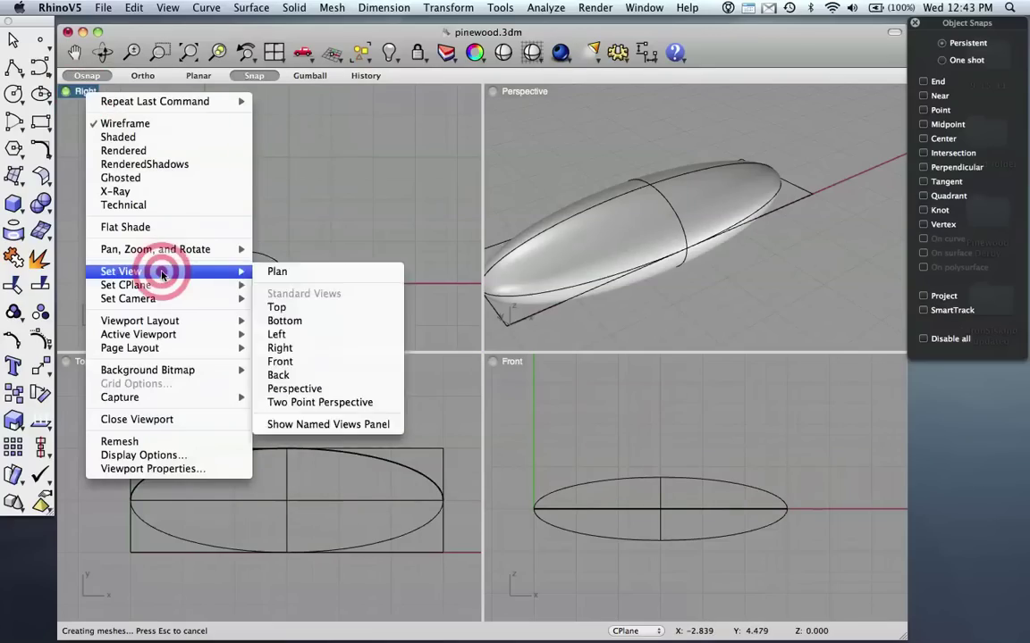
{"action": "left_click", "coordinate": [299, 334]}
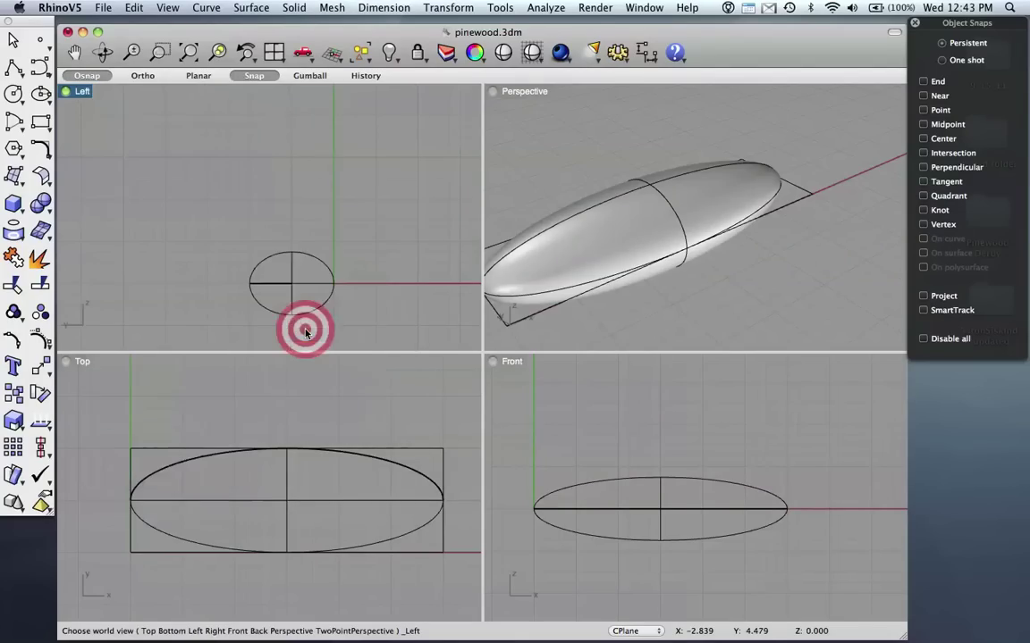
{"action": "right_click_drag", "start_coordinate": [692, 472], "coordinate": [720, 431]}
{"action": "right_click_drag", "start_coordinate": [737, 322], "coordinate": [672, 285]}
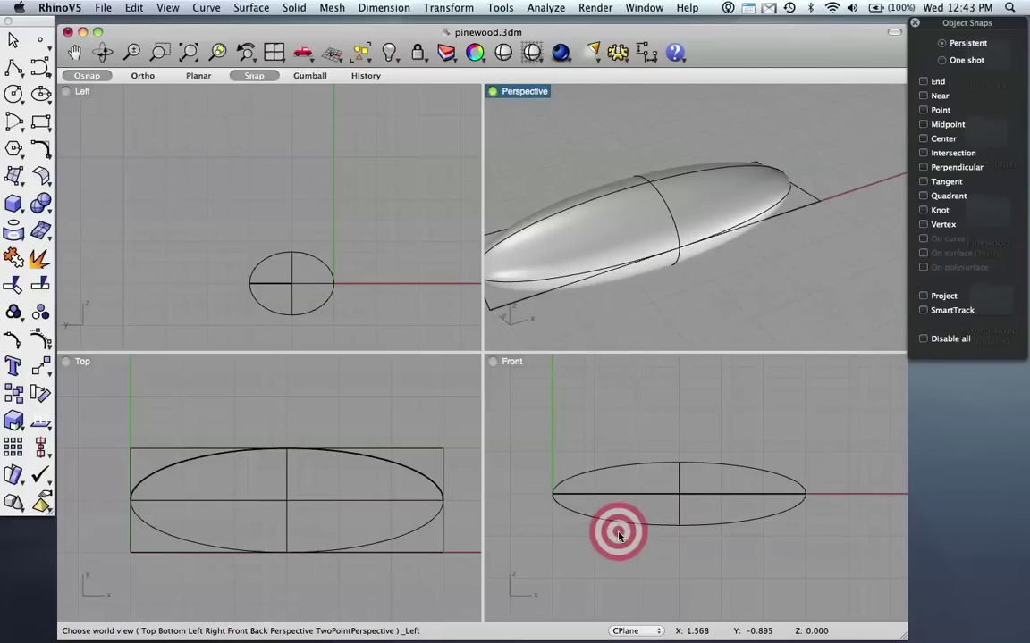
{"action": "scroll", "coordinate": [621, 532], "scroll_direction": "up", "scroll_amount": 2}
{"action": "scroll", "coordinate": [623, 531], "scroll_direction": "up", "scroll_amount": 5}
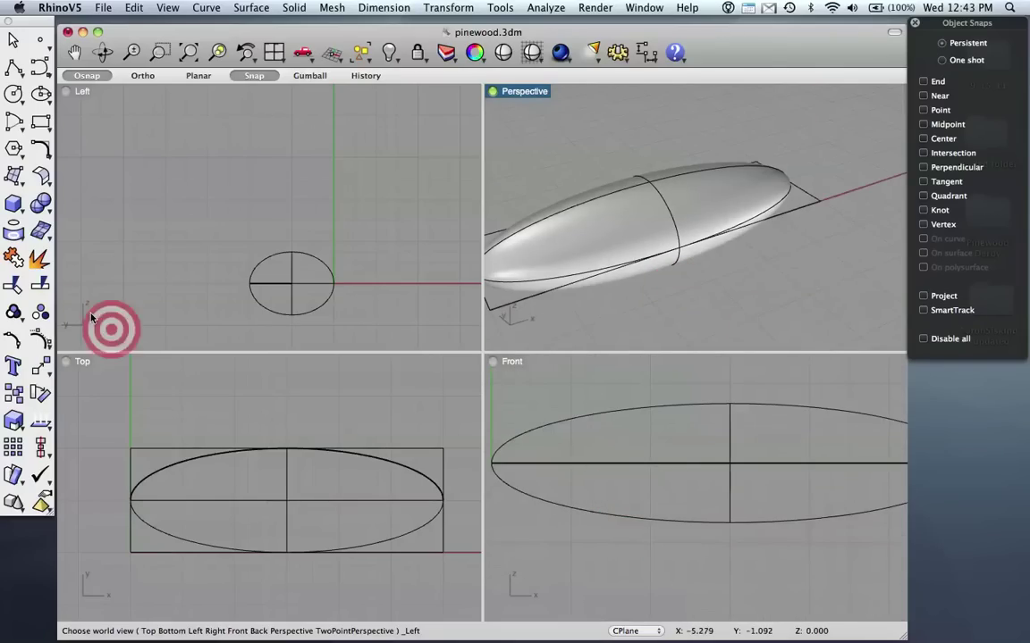
{"action": "left_click_drag", "start_coordinate": [19, 202], "coordinate": [227, 280]}
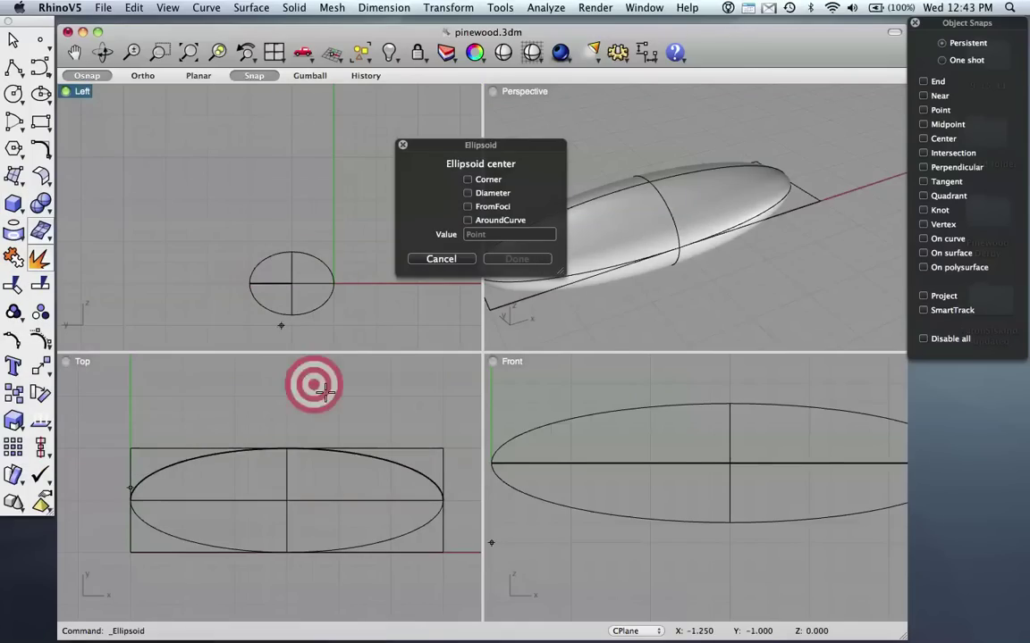
Create a small from-center wheel ellipsoid on the body's side edge near the front end
{"action": "left_click", "coordinate": [612, 464]}
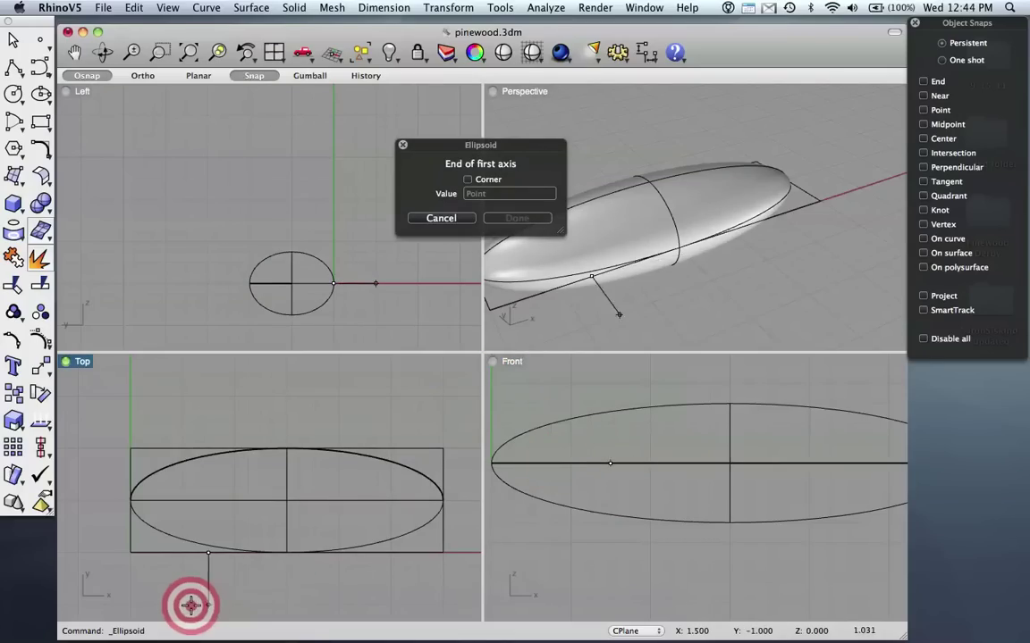
{"action": "scroll", "coordinate": [184, 599], "scroll_direction": "up", "scroll_amount": 3}
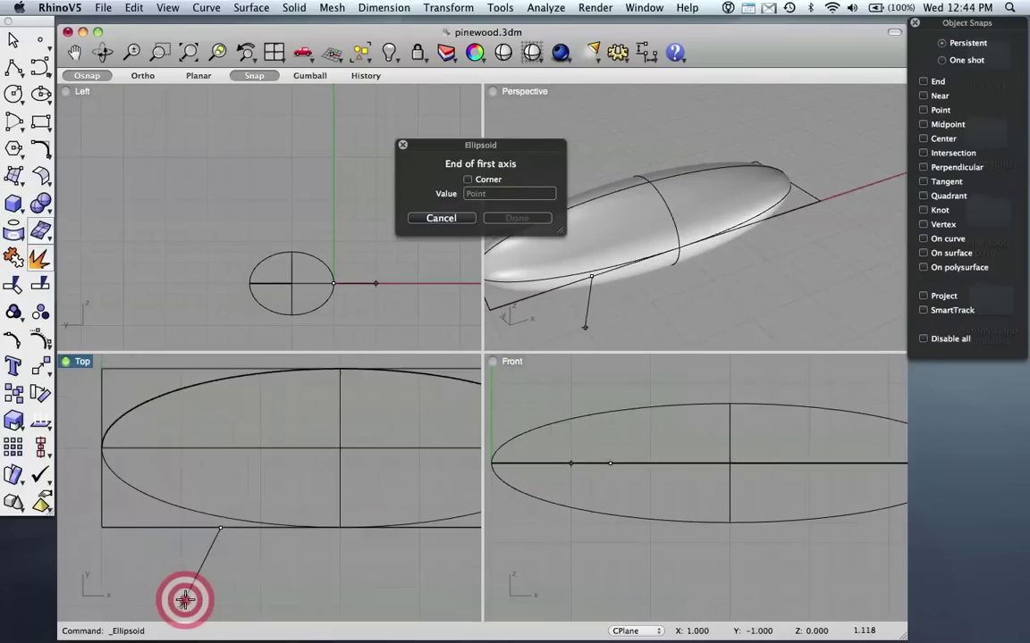
{"action": "left_click", "coordinate": [182, 525]}
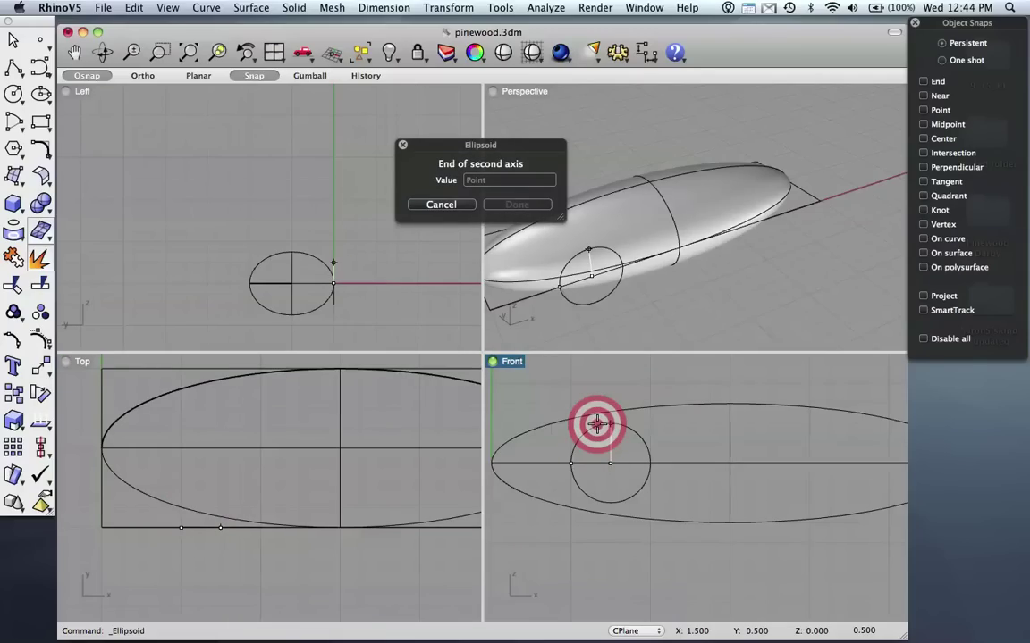
{"action": "left_click", "coordinate": [597, 423]}
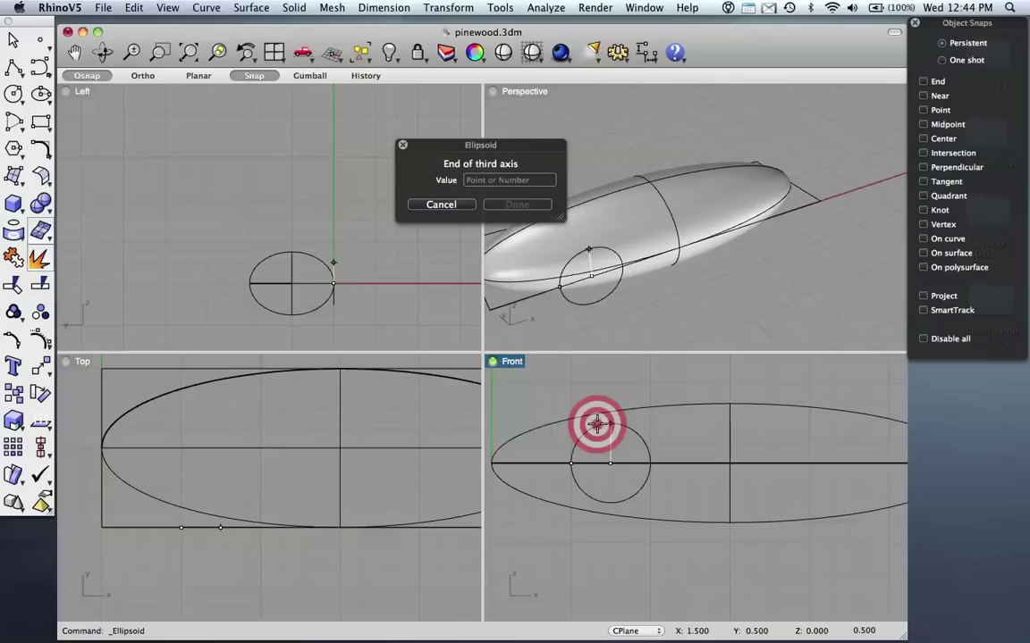
{"action": "left_click", "coordinate": [332, 301]}
{"action": "scroll", "coordinate": [322, 299], "scroll_direction": "up", "scroll_amount": 5}
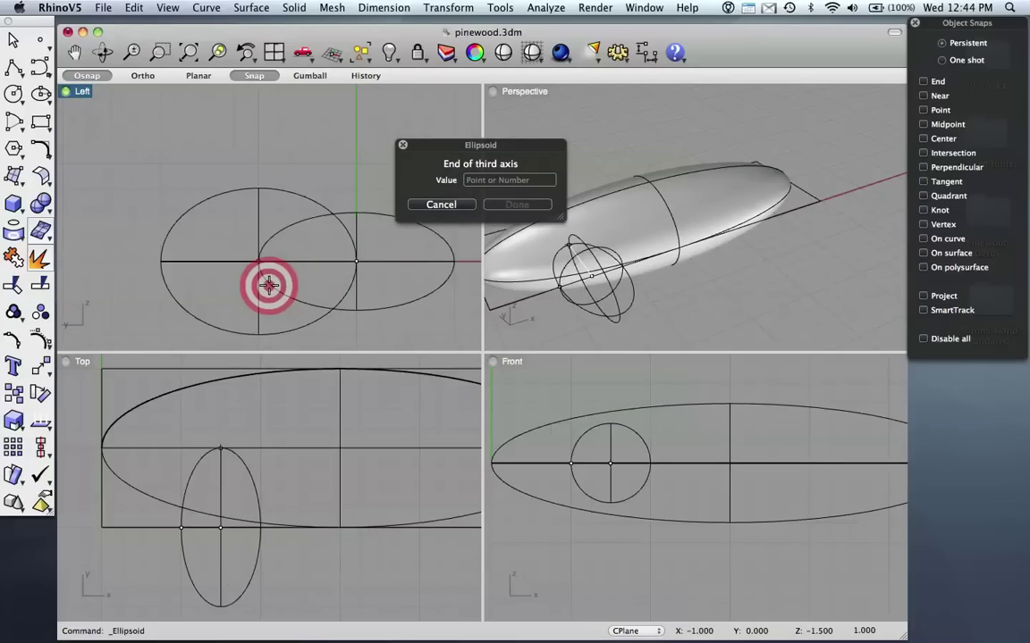
{"action": "left_click", "coordinate": [268, 284]}
{"action": "left_click", "coordinate": [677, 324]}
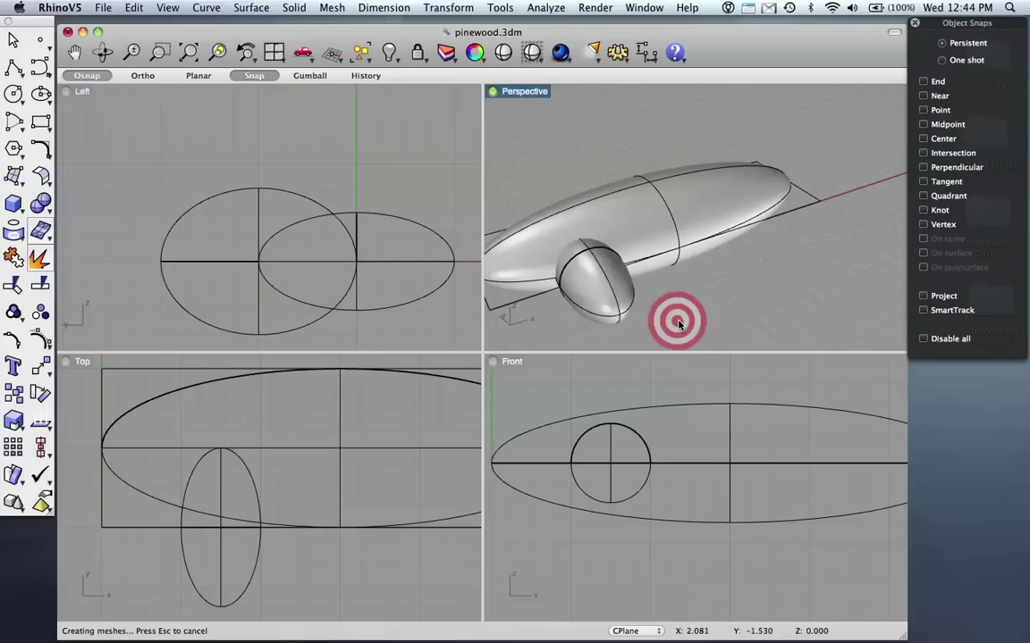
Mirror a copy of the wheel ellipsoid across the body's centre line
{"action": "mouse_move", "coordinate": [678, 324]}
{"action": "right_mouse_down"}
{"action": "mouse_move", "coordinate": [861, 358]}
{"action": "mouse_move", "coordinate": [827, 292]}
{"action": "mouse_move", "coordinate": [767, 311]}
{"action": "mouse_move", "coordinate": [717, 298]}
{"action": "right_mouse_up"}
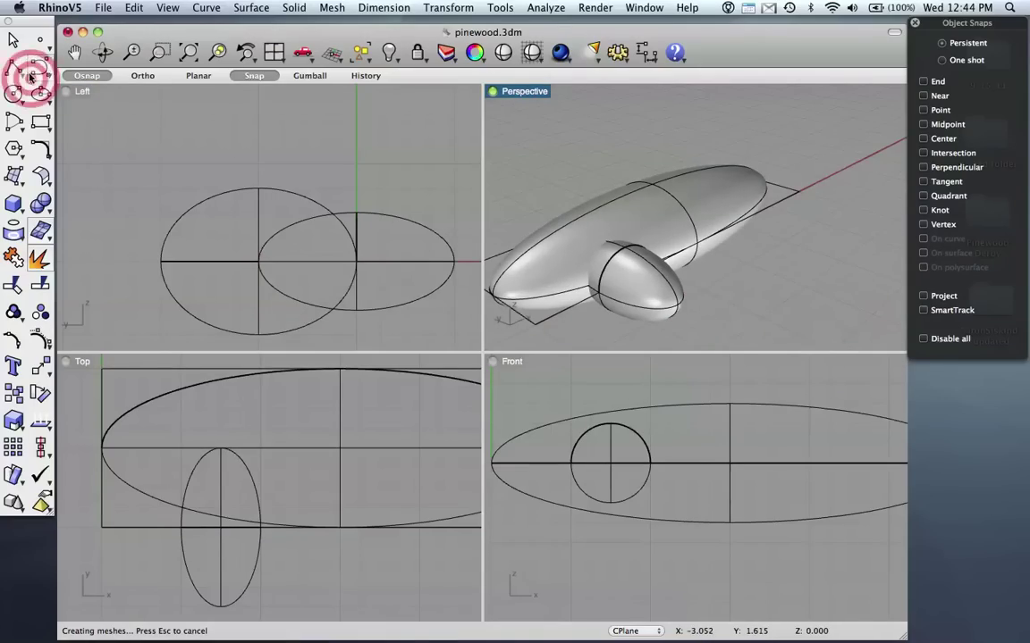
{"action": "left_click", "coordinate": [16, 40]}
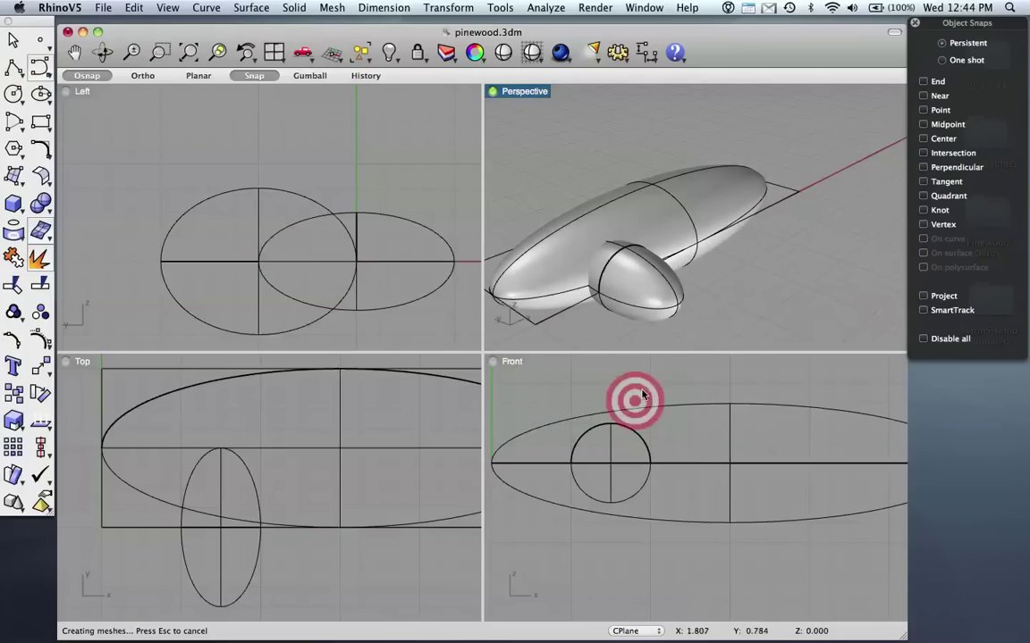
{"action": "left_click", "coordinate": [659, 305]}
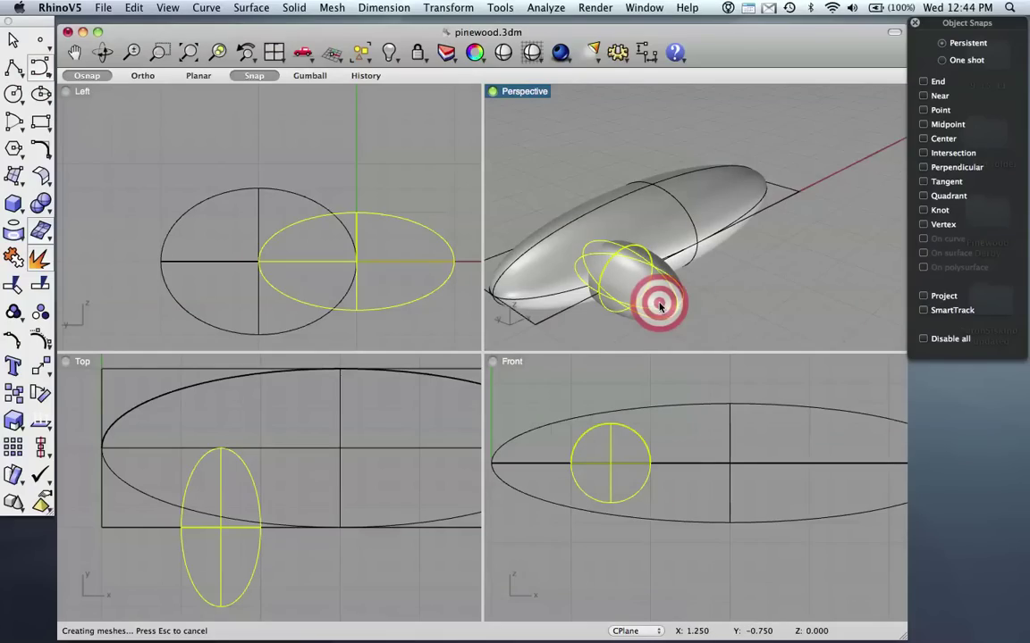
{"action": "left_click_drag", "start_coordinate": [659, 305], "coordinate": [709, 311]}
{"action": "left_click", "coordinate": [402, 463]}
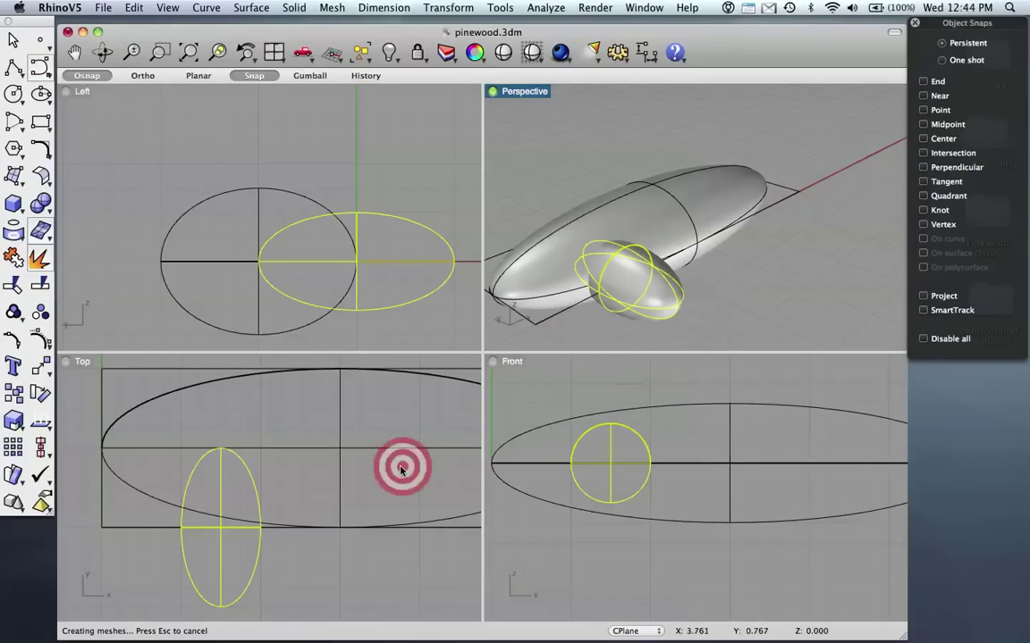
{"action": "scroll", "coordinate": [349, 479], "scroll_direction": "down", "scroll_amount": 2}
{"action": "right_click_drag", "start_coordinate": [352, 480], "coordinate": [350, 489]}
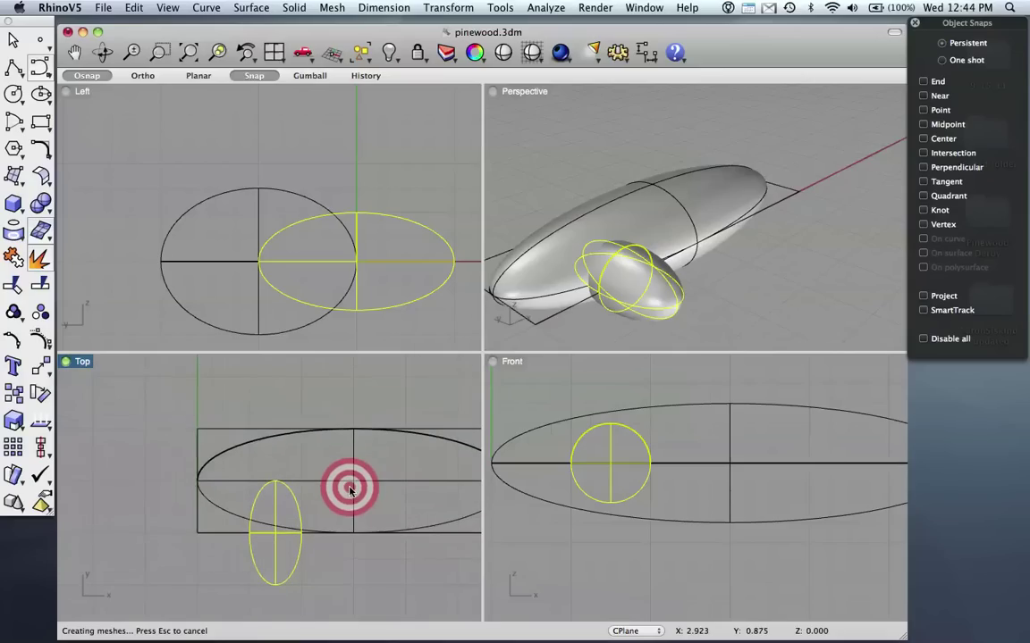
{"action": "type", "text": "Mirror"}
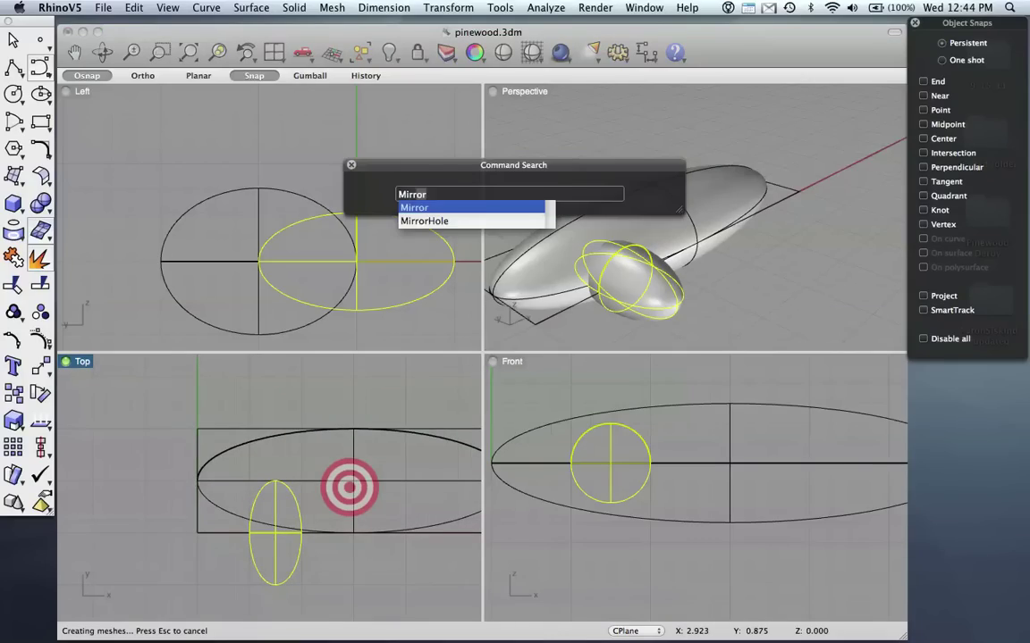
{"action": "key", "text": "Return"}
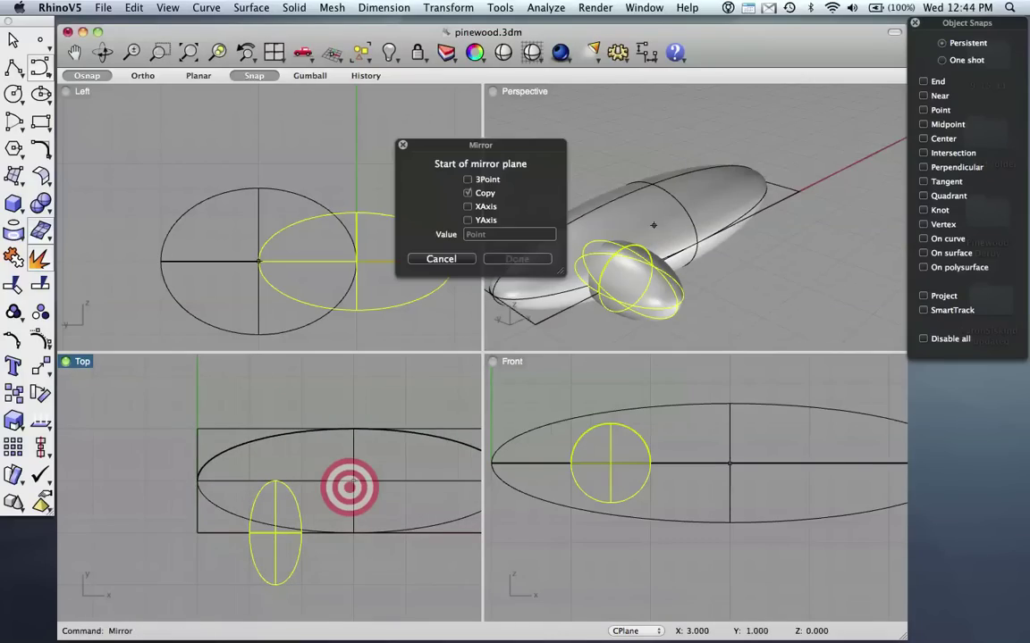
{"action": "left_click", "coordinate": [164, 483]}
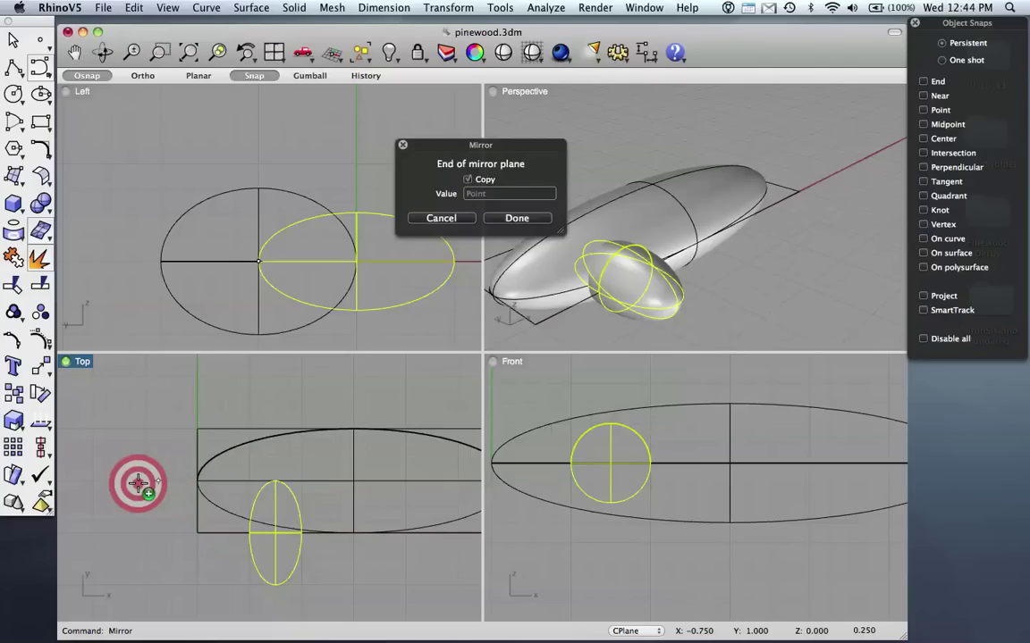
{"action": "left_click", "coordinate": [139, 484]}
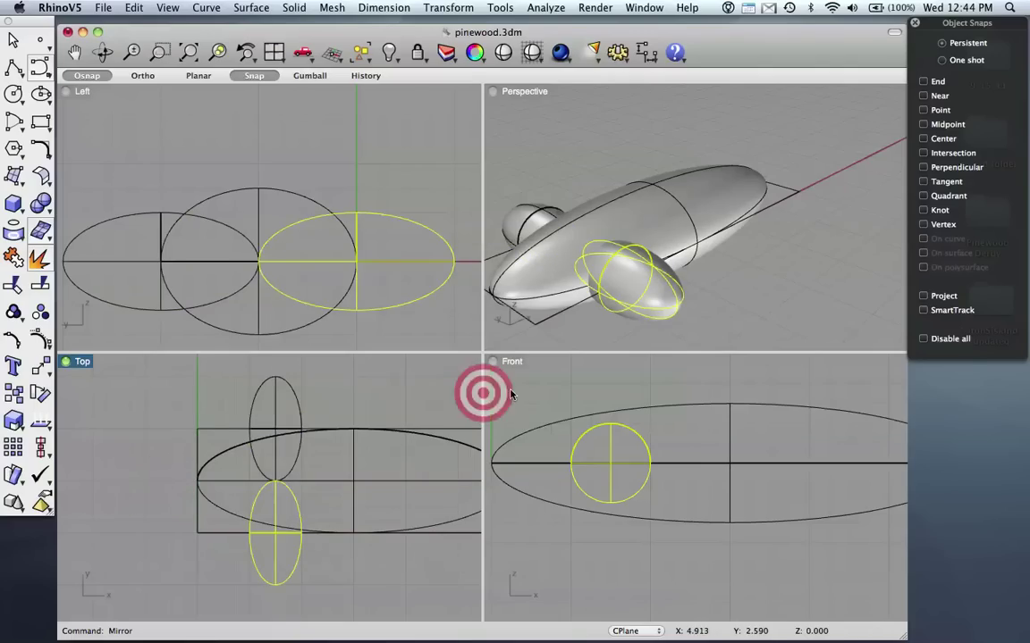
Mirror both wheels across the body's midpoint to the rear, giving four corner wheels
{"action": "left_click", "coordinate": [735, 331]}
{"action": "right_click_drag", "start_coordinate": [734, 330], "coordinate": [684, 308]}
{"action": "left_click", "coordinate": [683, 308]}
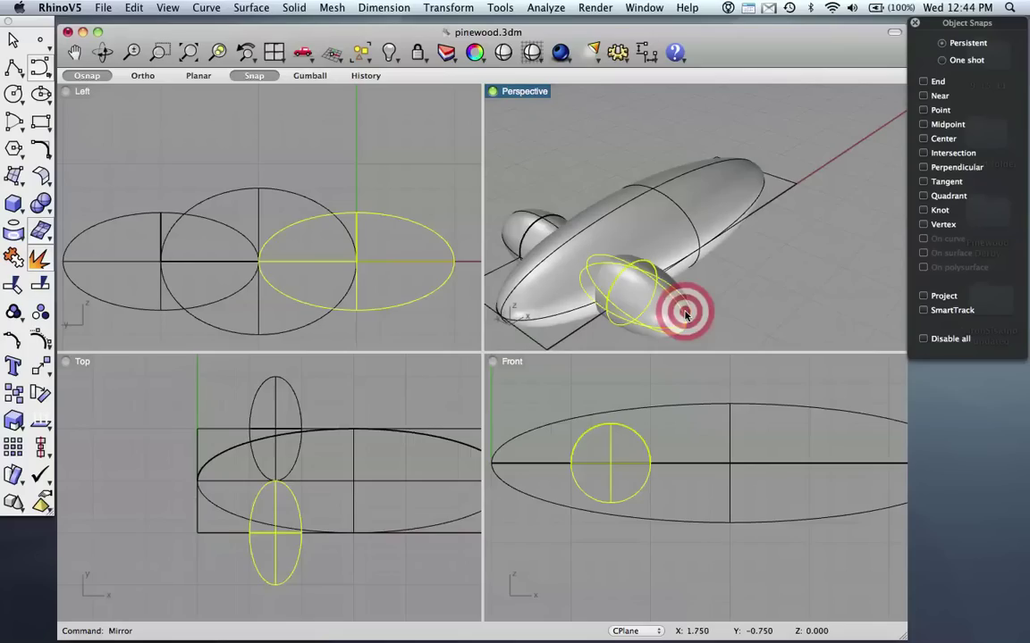
{"action": "left_click", "coordinate": [531, 212], "text": "shift"}
{"action": "right_click_drag", "start_coordinate": [426, 432], "coordinate": [345, 471]}
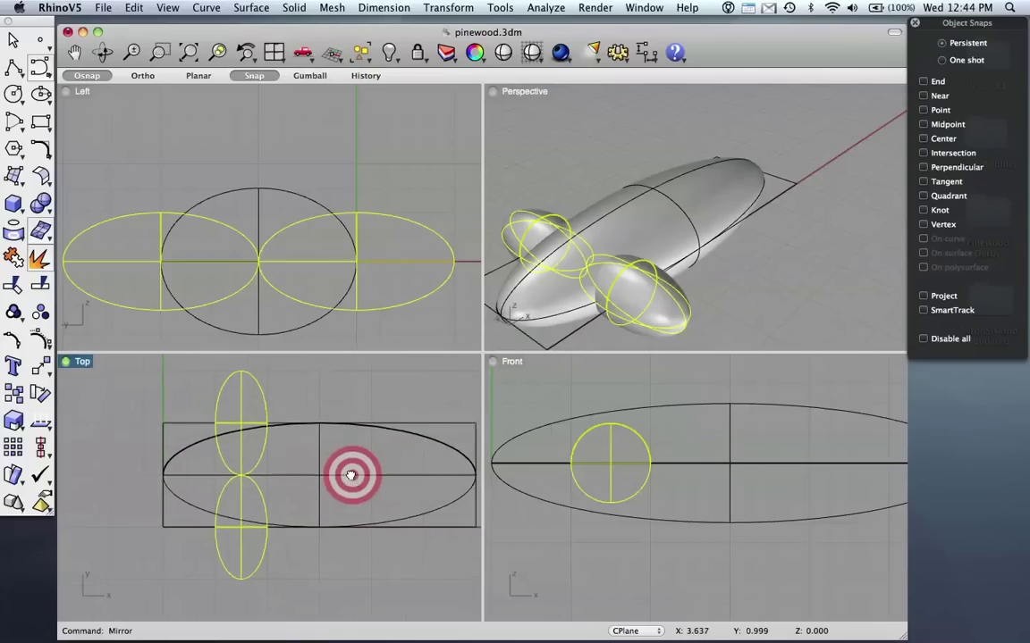
{"action": "type", "text": "i"}
{"action": "key", "text": "BackSpace"}
{"action": "type", "text": "mir"}
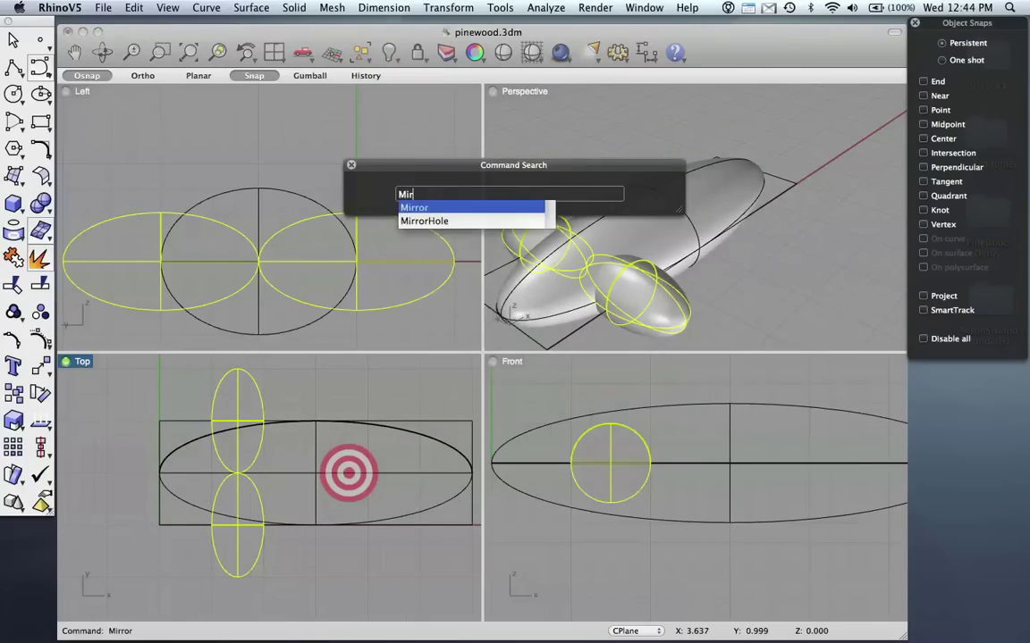
{"action": "key", "text": "Return"}
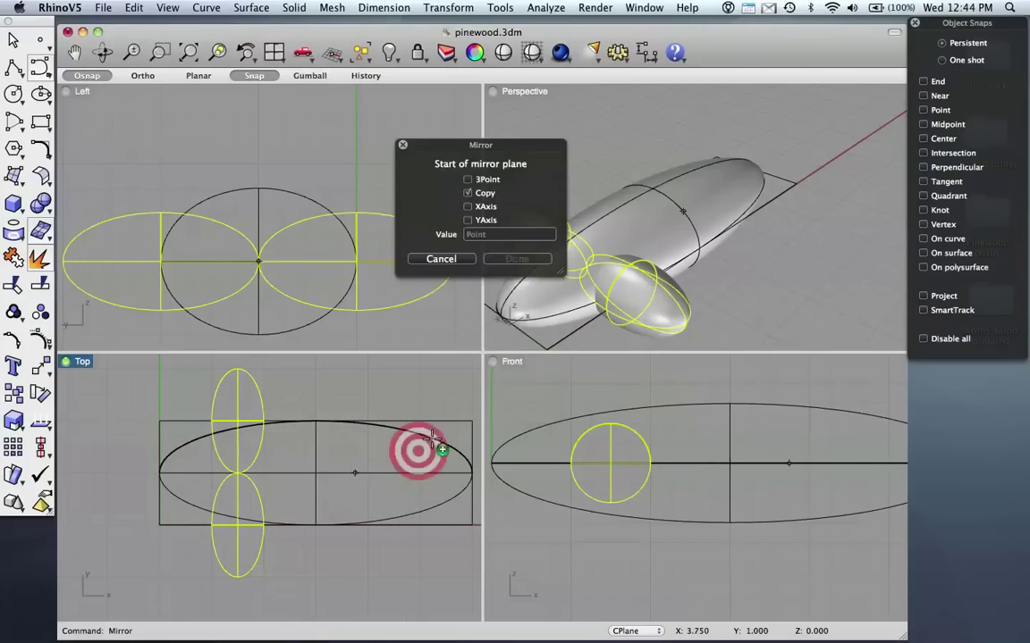
{"action": "left_click", "coordinate": [318, 396]}
{"action": "left_click", "coordinate": [316, 376]}
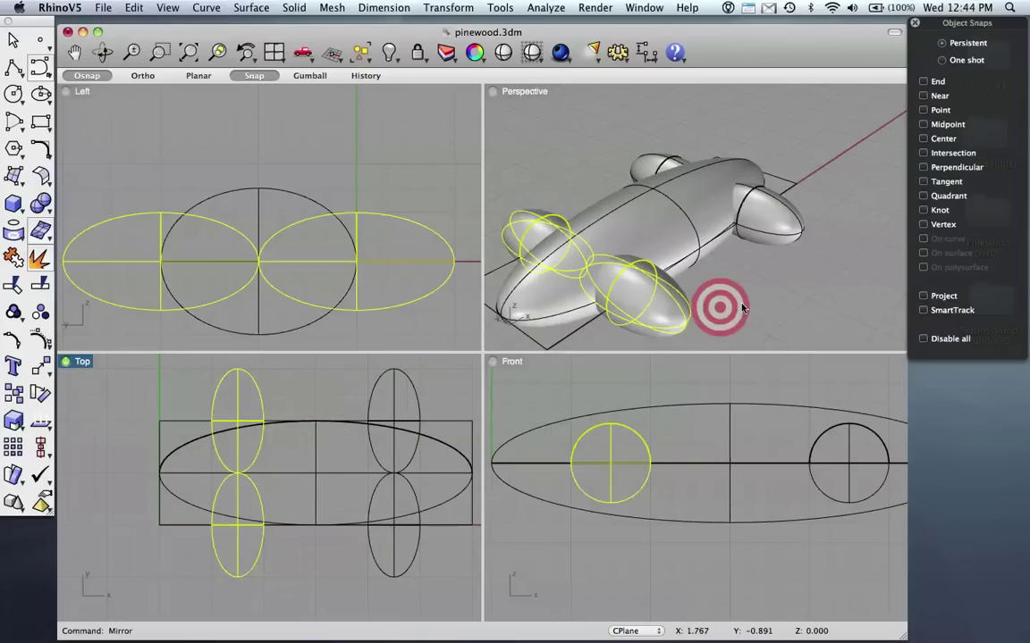
{"action": "right_click_drag", "start_coordinate": [719, 301], "coordinate": [703, 323]}
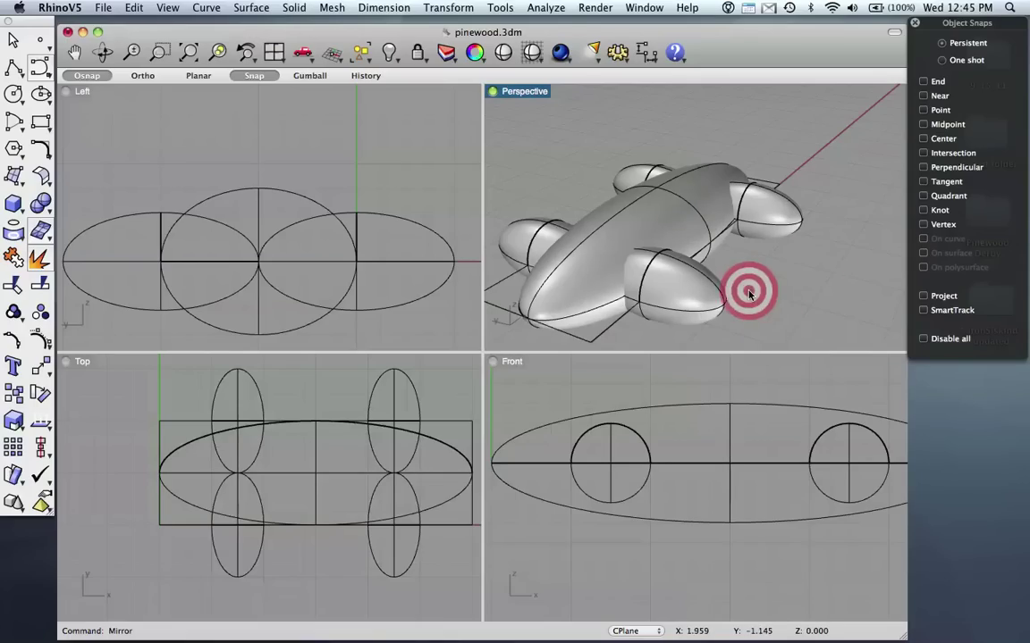
{"action": "right_click_drag", "start_coordinate": [797, 308], "coordinate": [601, 294]}
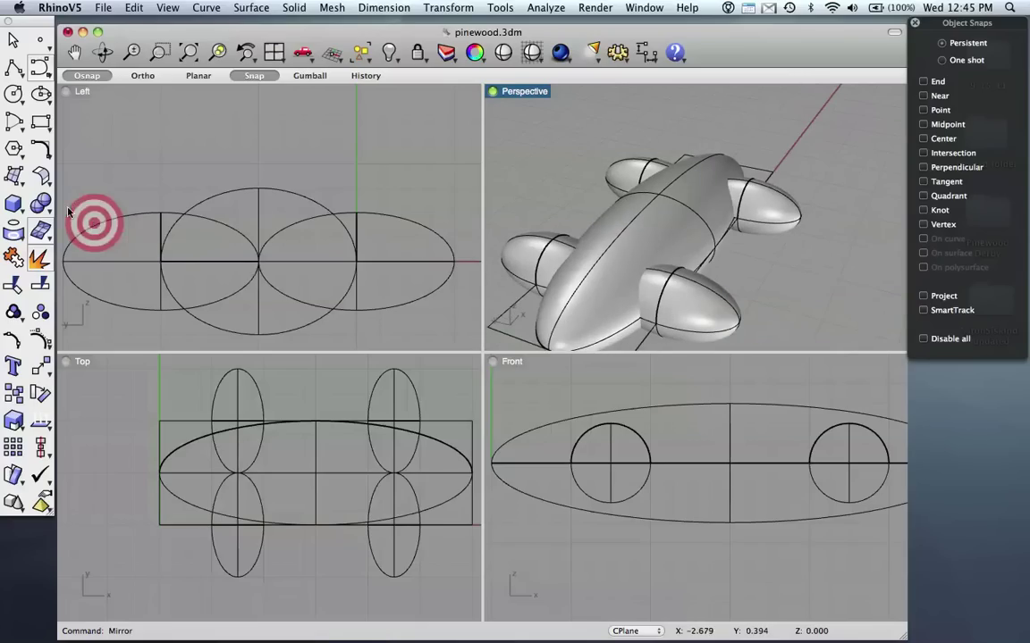
Draw a vertical plane along the body's side edge in the Top view
{"action": "left_click", "coordinate": [9, 176]}
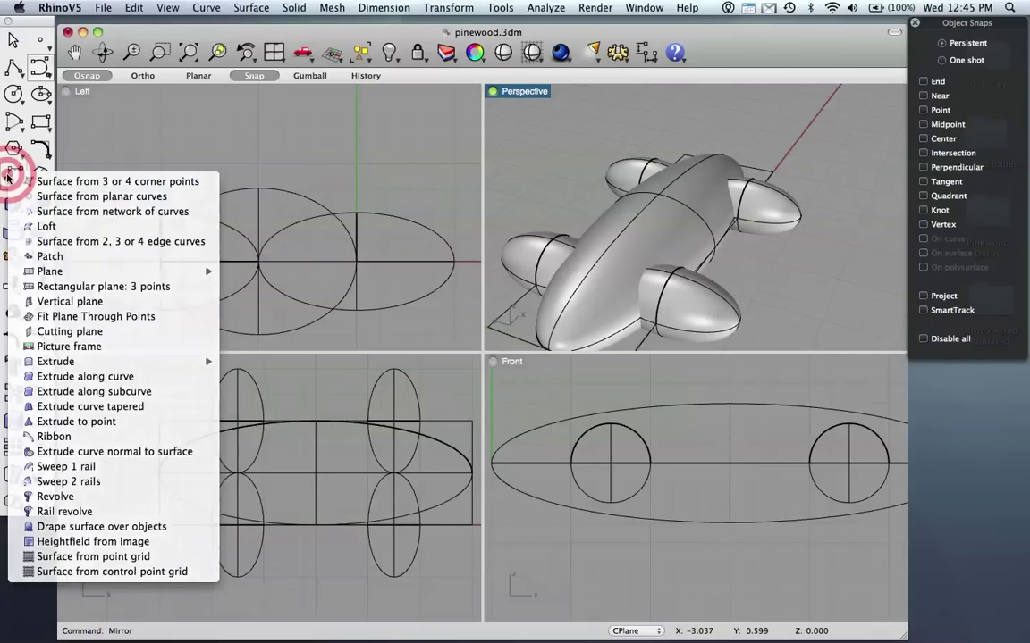
{"action": "left_click", "coordinate": [9, 176]}
{"action": "left_click", "coordinate": [11, 178]}
{"action": "left_click_drag", "start_coordinate": [11, 178], "coordinate": [321, 300]}
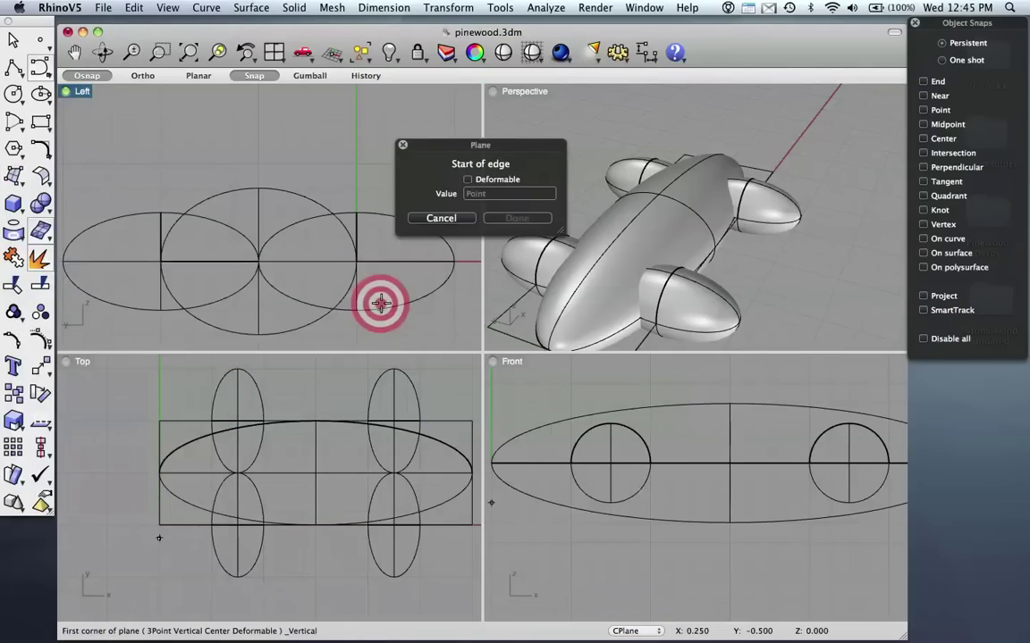
{"action": "left_click", "coordinate": [185, 421]}
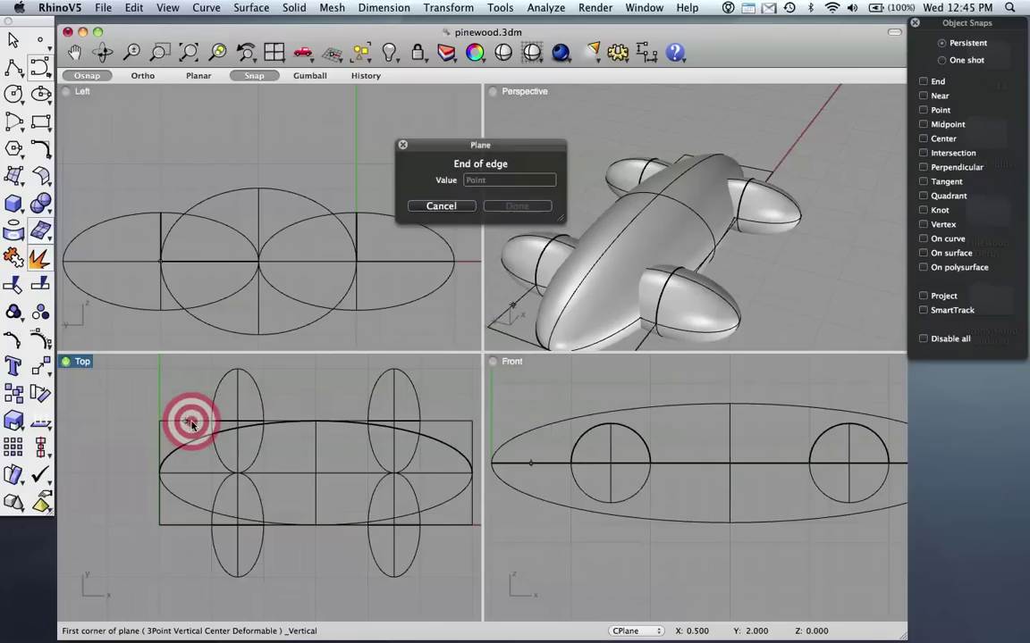
{"action": "left_click", "coordinate": [439, 417]}
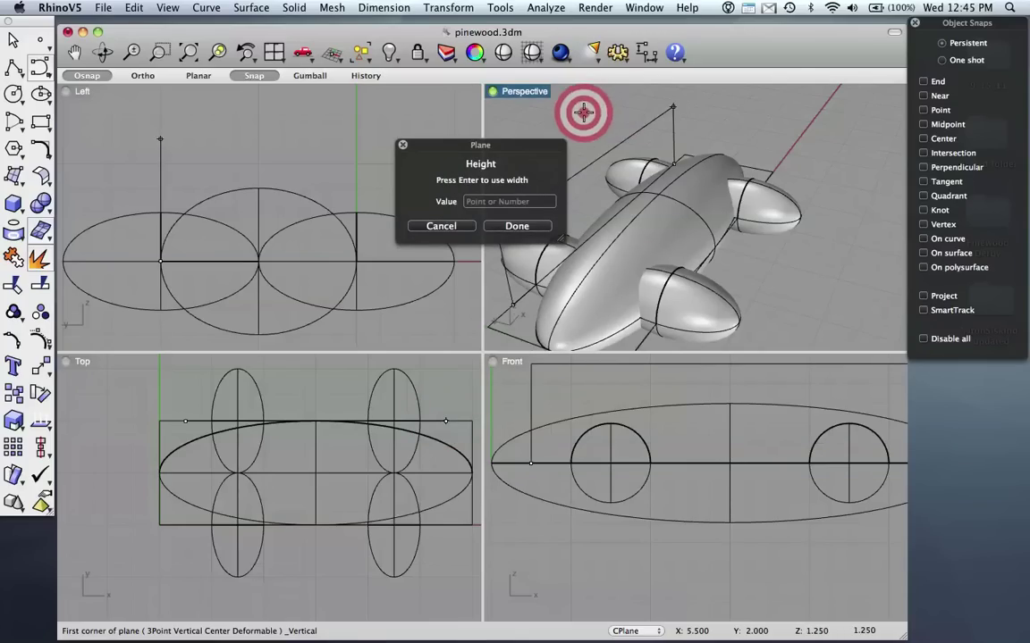
{"action": "left_click", "coordinate": [547, 103]}
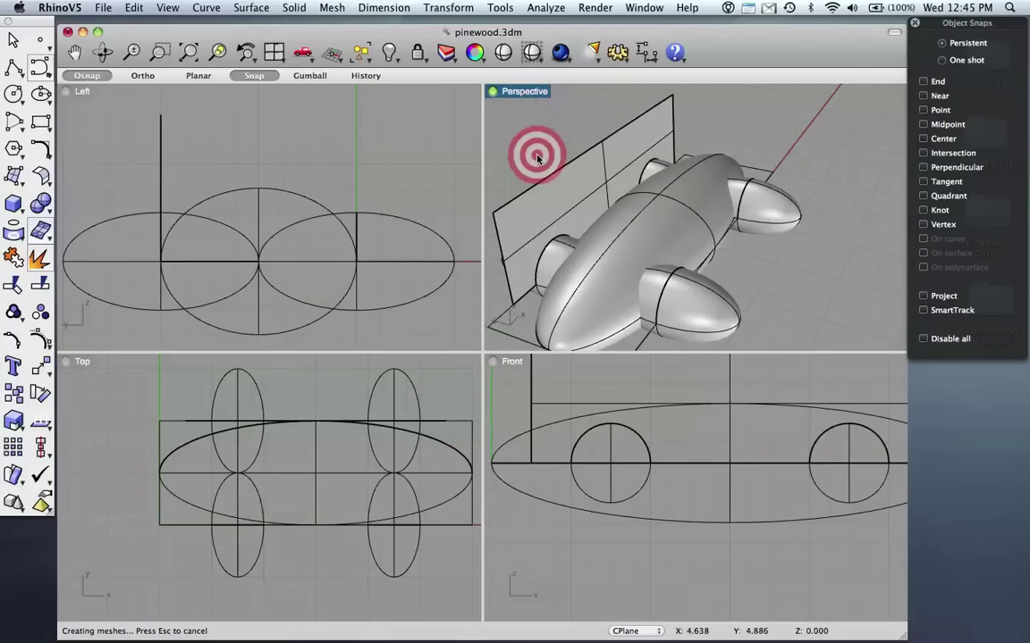
{"action": "right_click_drag", "start_coordinate": [632, 230], "coordinate": [769, 238]}
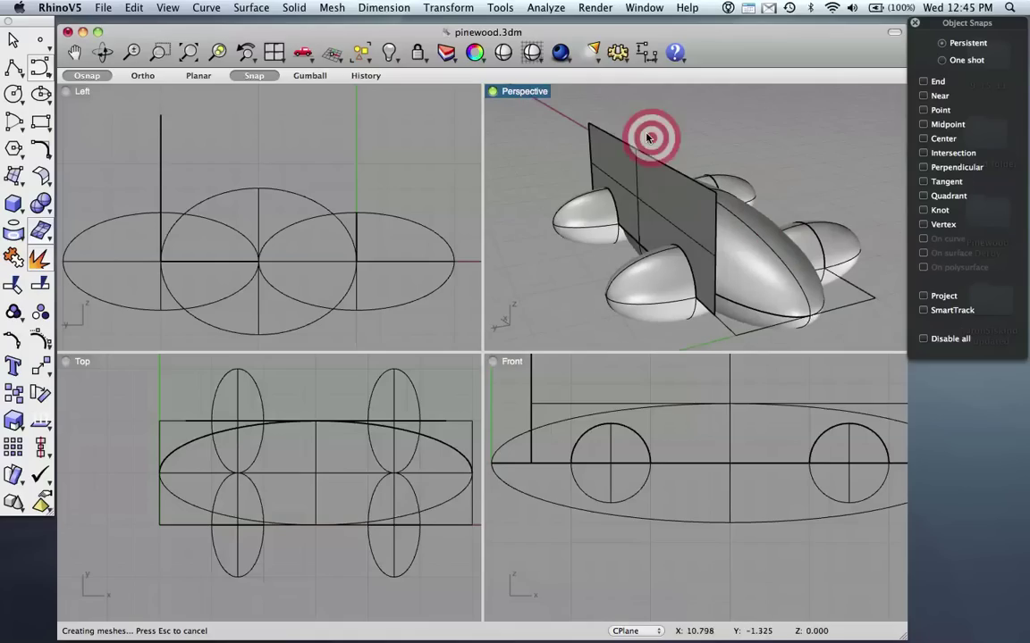
Move the vertical plane down in Front so it spans the body's full height
{"action": "left_click", "coordinate": [620, 149]}
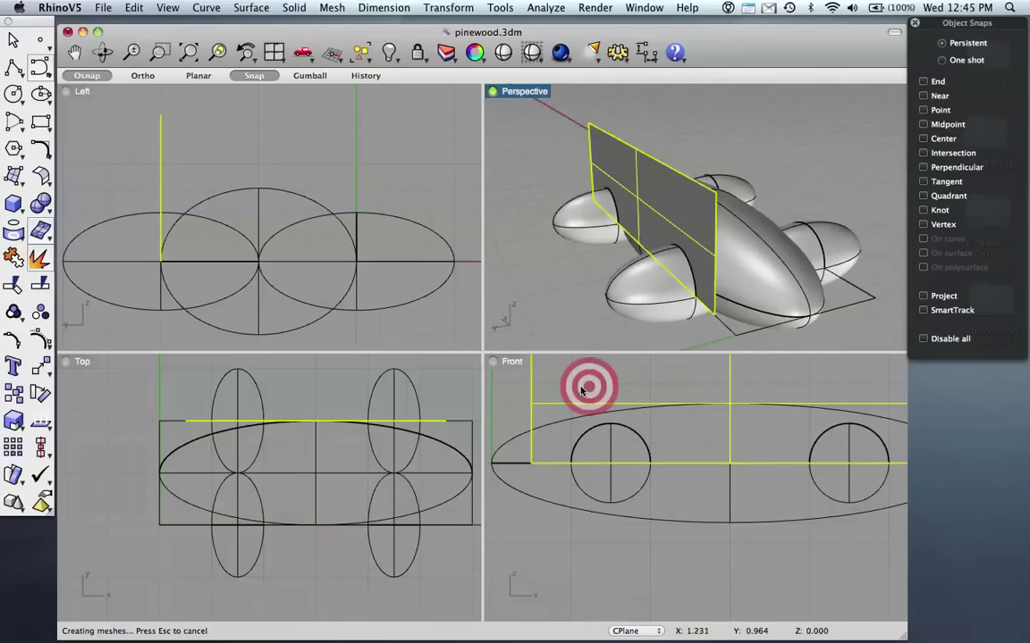
{"action": "left_click_drag", "start_coordinate": [529, 396], "coordinate": [520, 437]}
{"action": "left_click", "coordinate": [581, 310]}
{"action": "right_click_drag", "start_coordinate": [581, 310], "coordinate": [635, 299]}
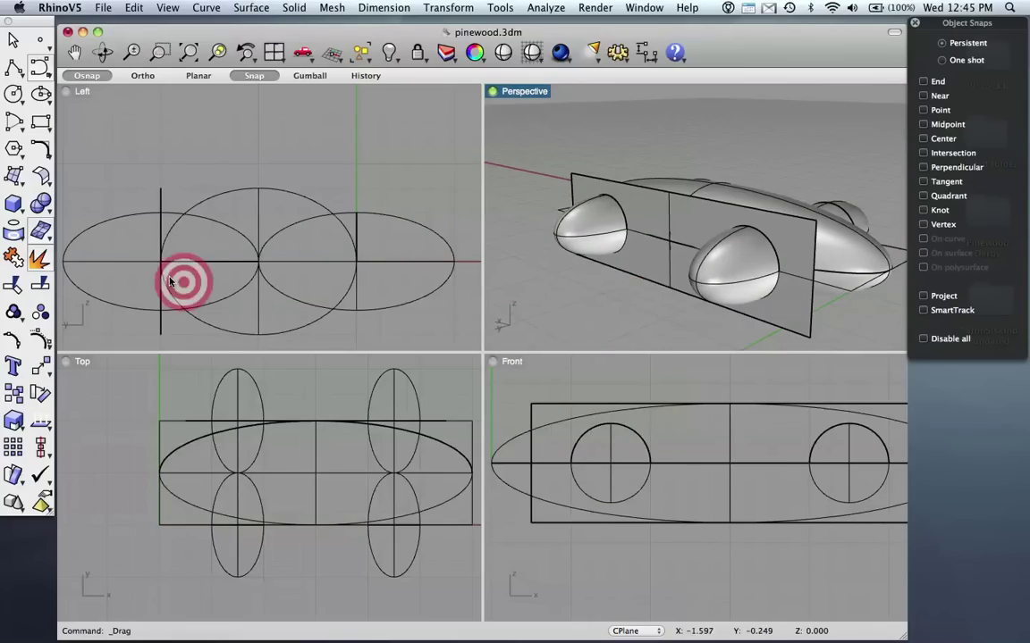
{"action": "left_click", "coordinate": [39, 210]}
BooleanSplit the two side wheels using the vertical plane as the cutter
{"action": "left_click_drag", "start_coordinate": [39, 211], "coordinate": [121, 87]}
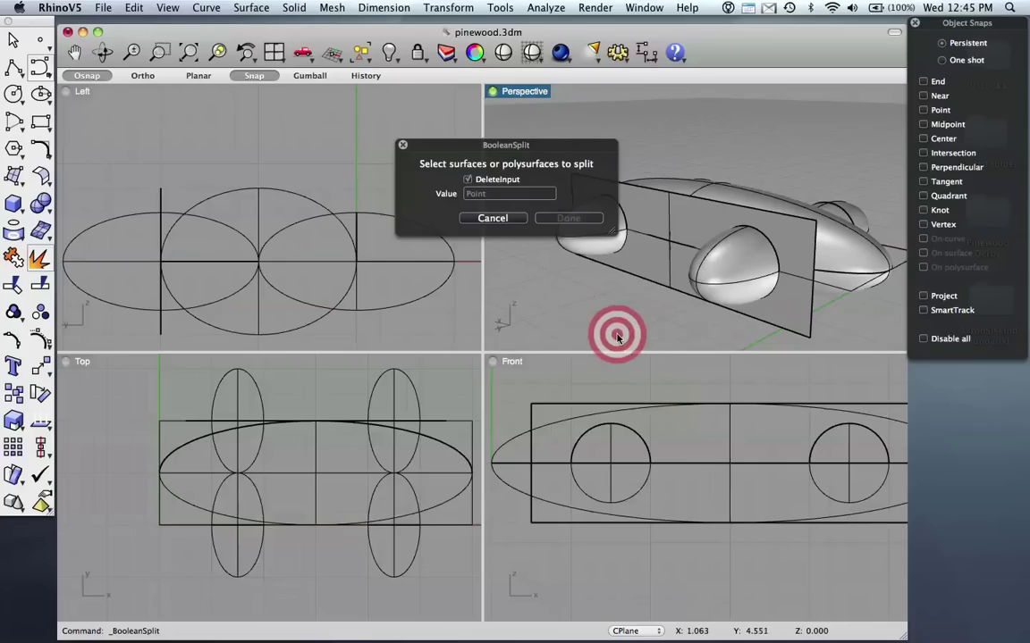
{"action": "left_click", "coordinate": [731, 268]}
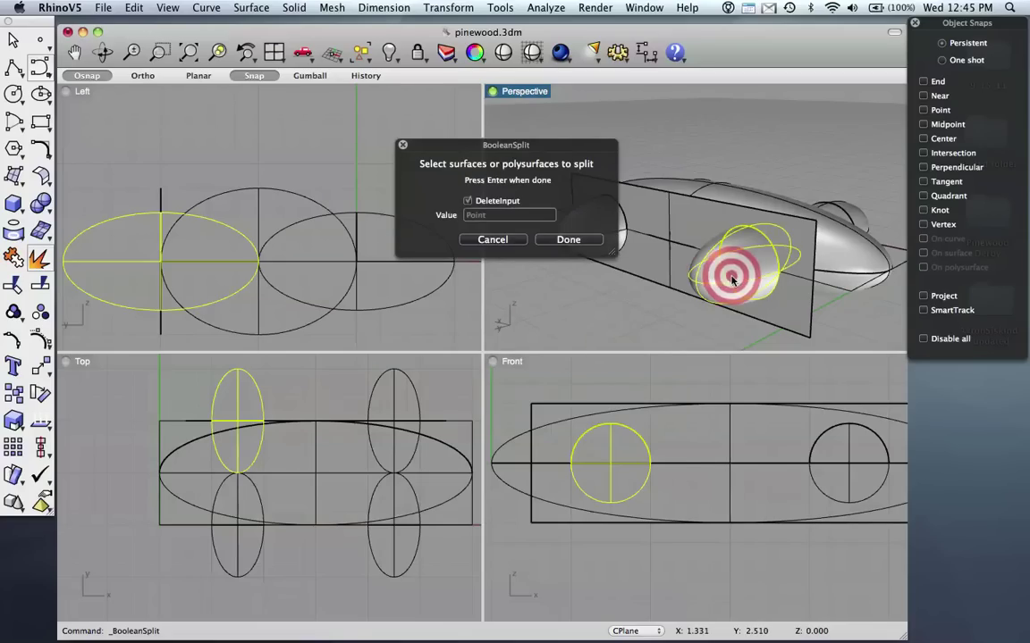
{"action": "left_click", "coordinate": [594, 223]}
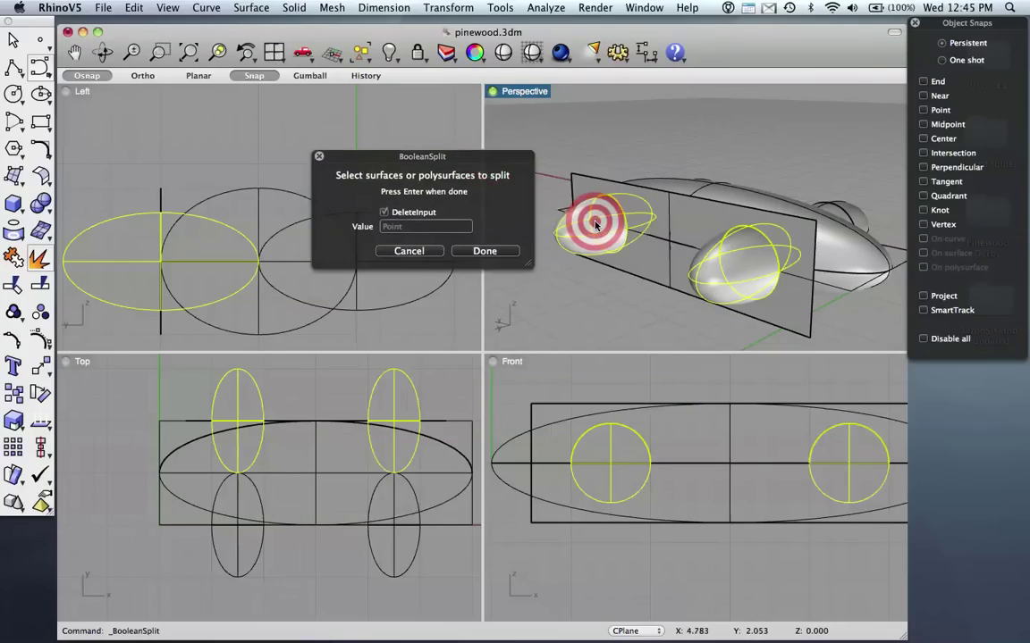
{"action": "key", "text": "Return"}
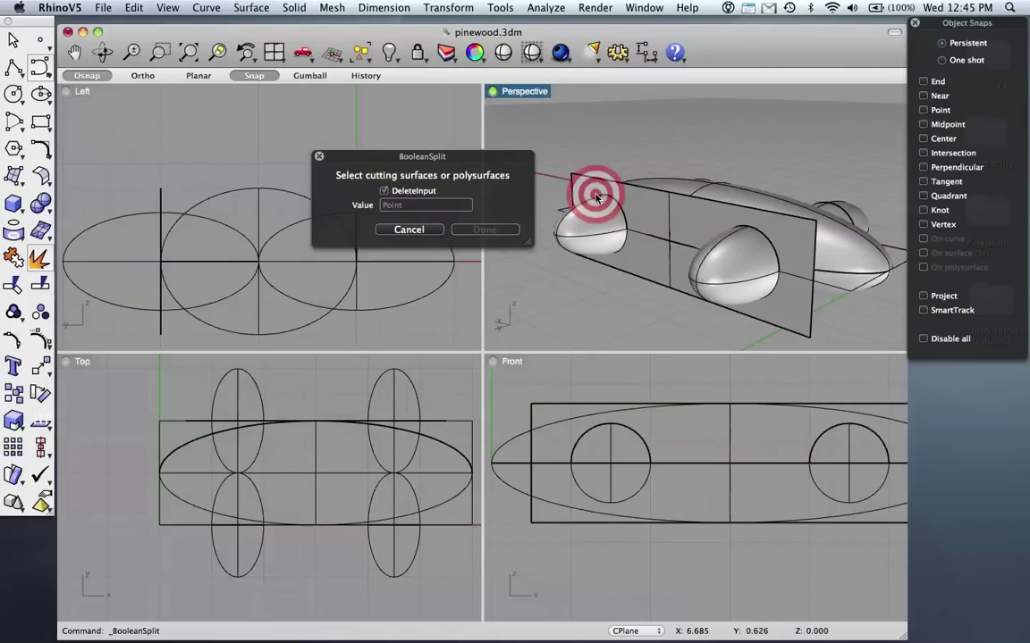
{"action": "left_click", "coordinate": [586, 184]}
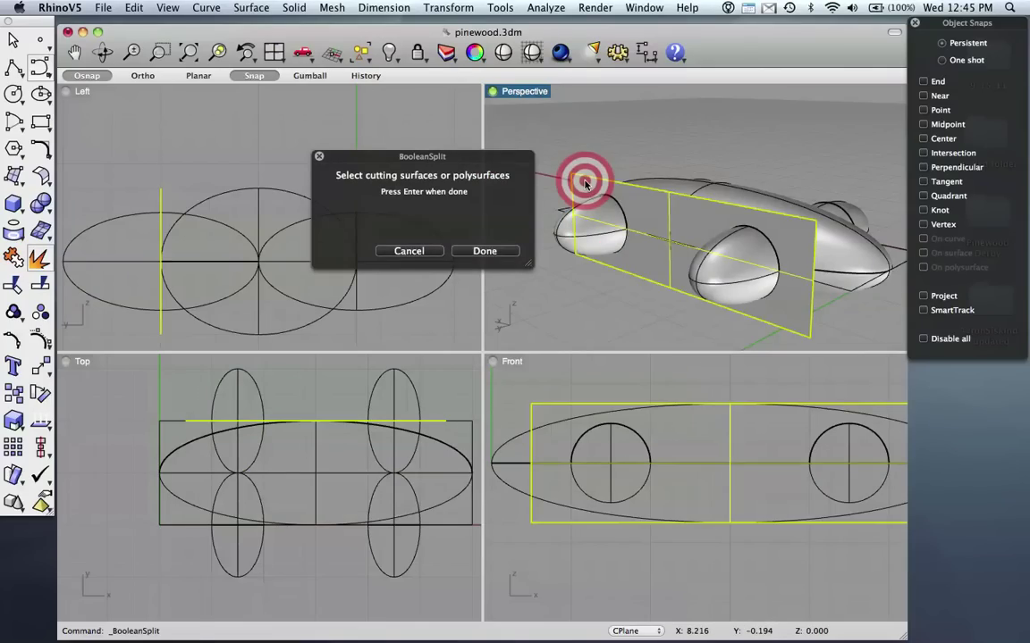
{"action": "key", "text": "Return"}
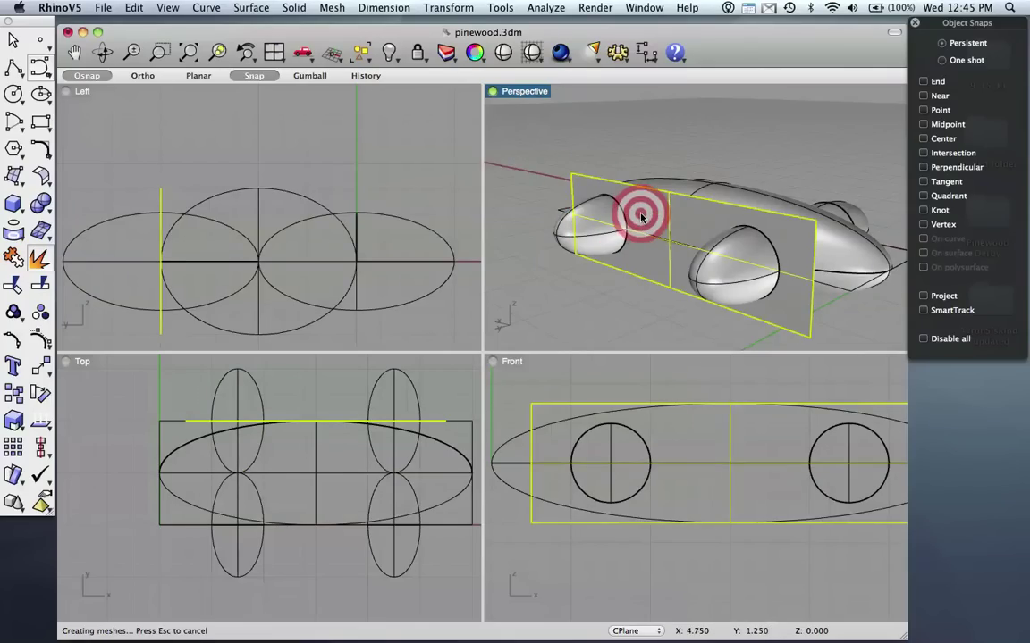
Delete the cutting plane and the cut-off outer wheel piece
{"action": "key", "text": "Delete"}
{"action": "left_click", "coordinate": [715, 268]}
{"action": "key", "text": "Delete"}
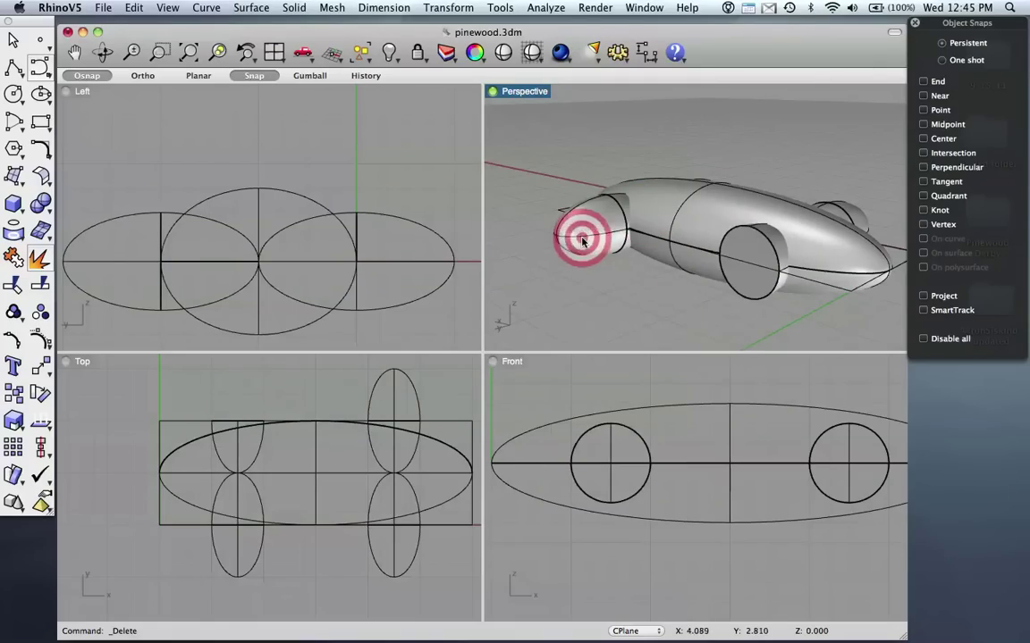
{"action": "right_click_drag", "start_coordinate": [664, 285], "coordinate": [475, 311]}
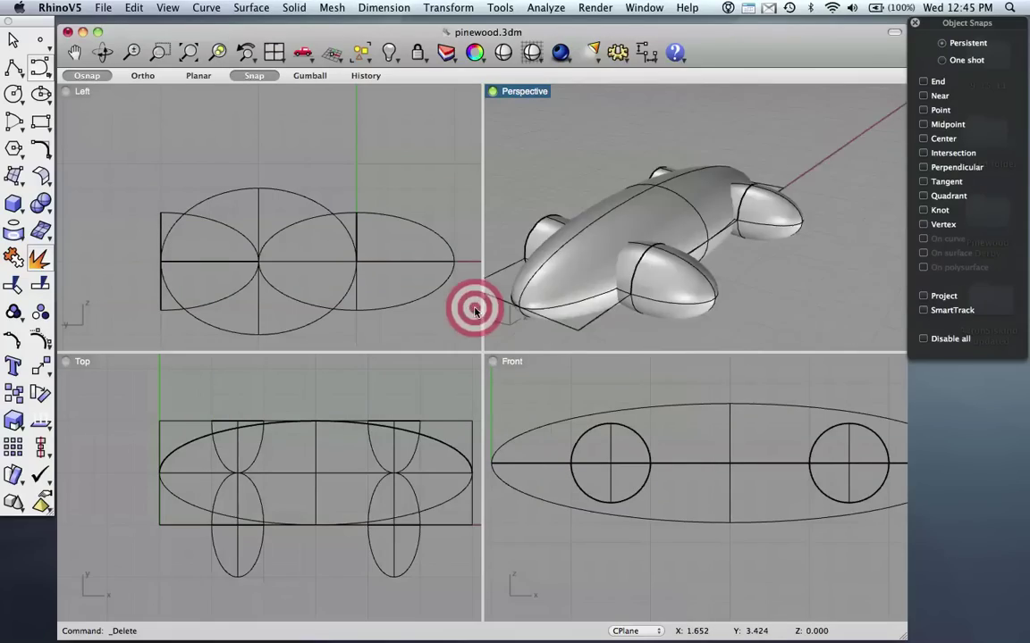
Delete the far-side wheel bulge so only the two flat-faced wheels remain
{"action": "left_click", "coordinate": [684, 294]}
{"action": "key", "text": "Delete"}
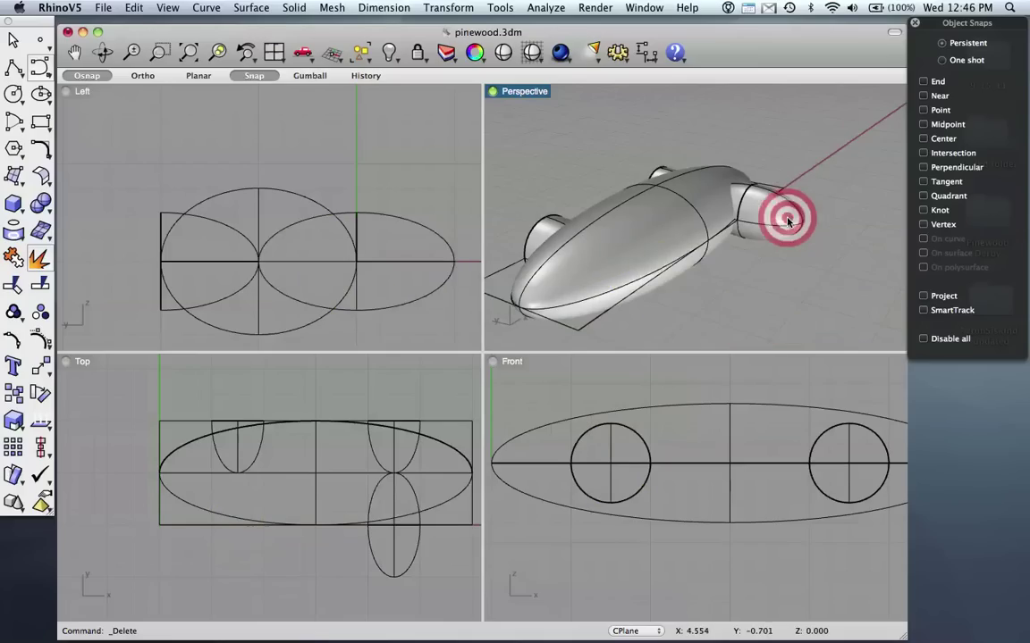
{"action": "right_click_drag", "start_coordinate": [788, 222], "coordinate": [748, 282]}
{"action": "left_click", "coordinate": [675, 252]}
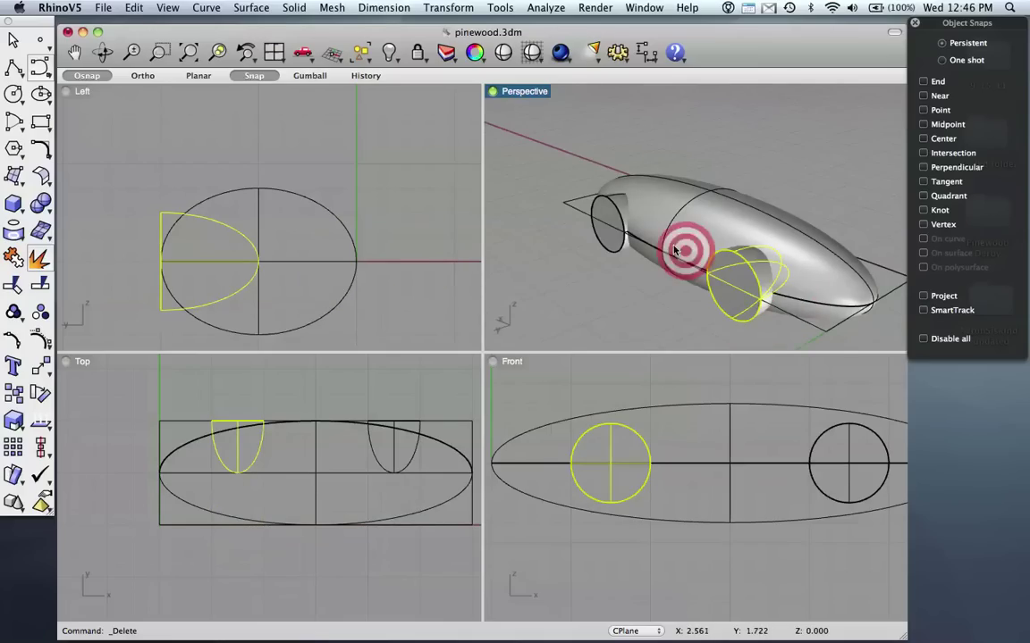
{"action": "left_click", "coordinate": [605, 214], "text": "shift"}
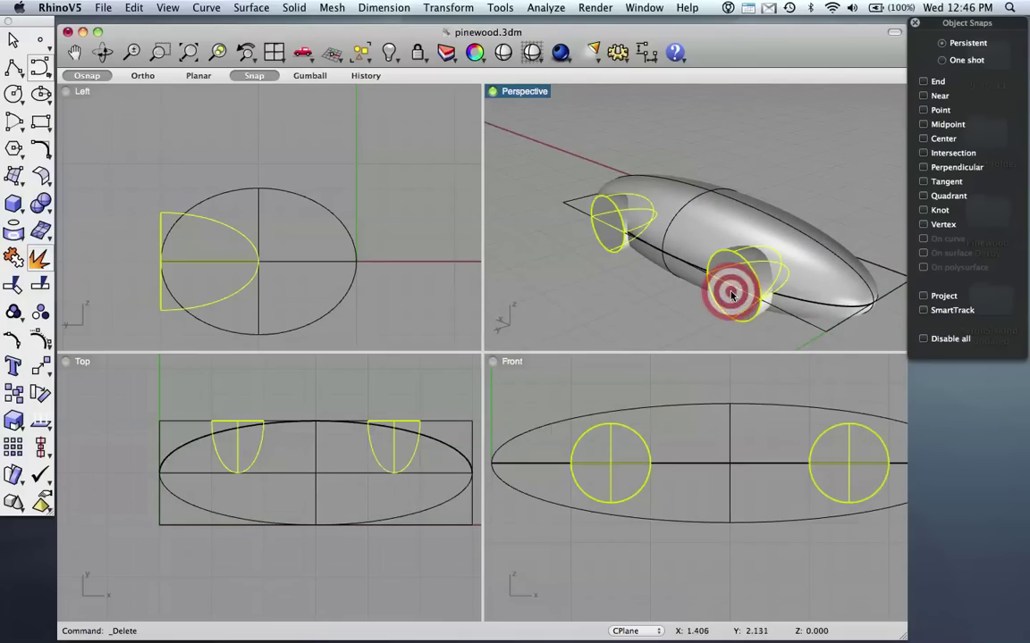
{"action": "left_click", "coordinate": [680, 345]}
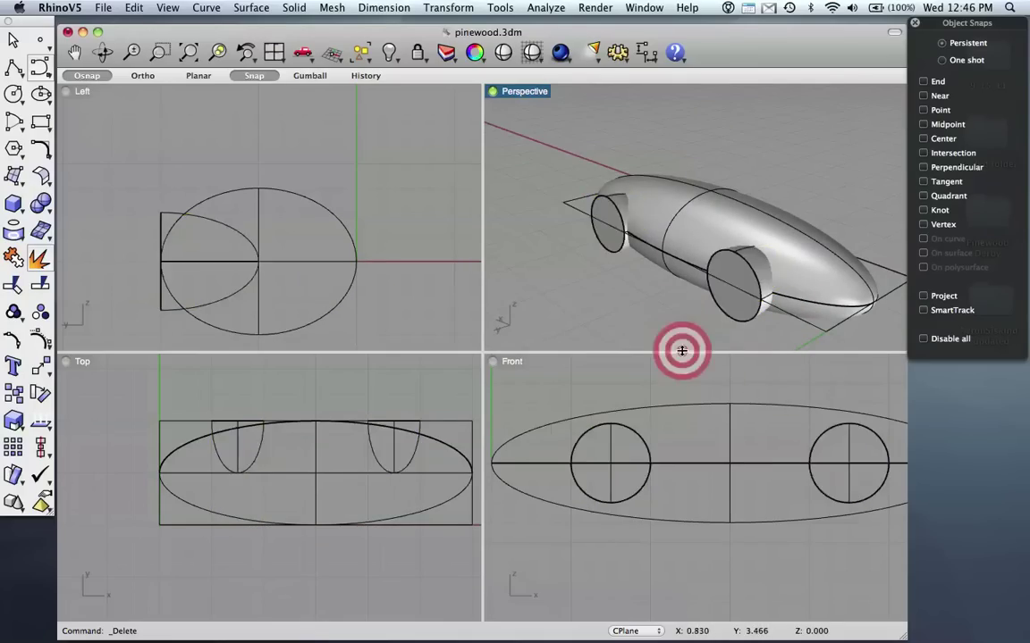
{"action": "mouse_move", "coordinate": [680, 345]}
{"action": "right_mouse_down"}
{"action": "mouse_move", "coordinate": [667, 327]}
{"action": "mouse_move", "coordinate": [675, 336]}
{"action": "right_mouse_up"}
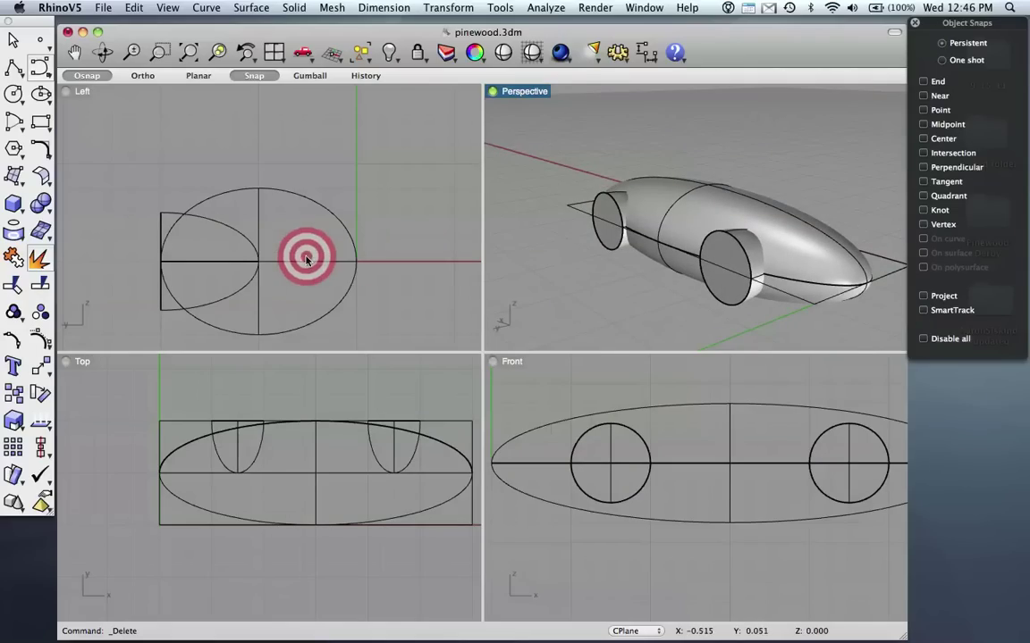
Draw a corner-to-corner rectangular plane larger than the car outline in the Top view
{"action": "left_click", "coordinate": [19, 177]}
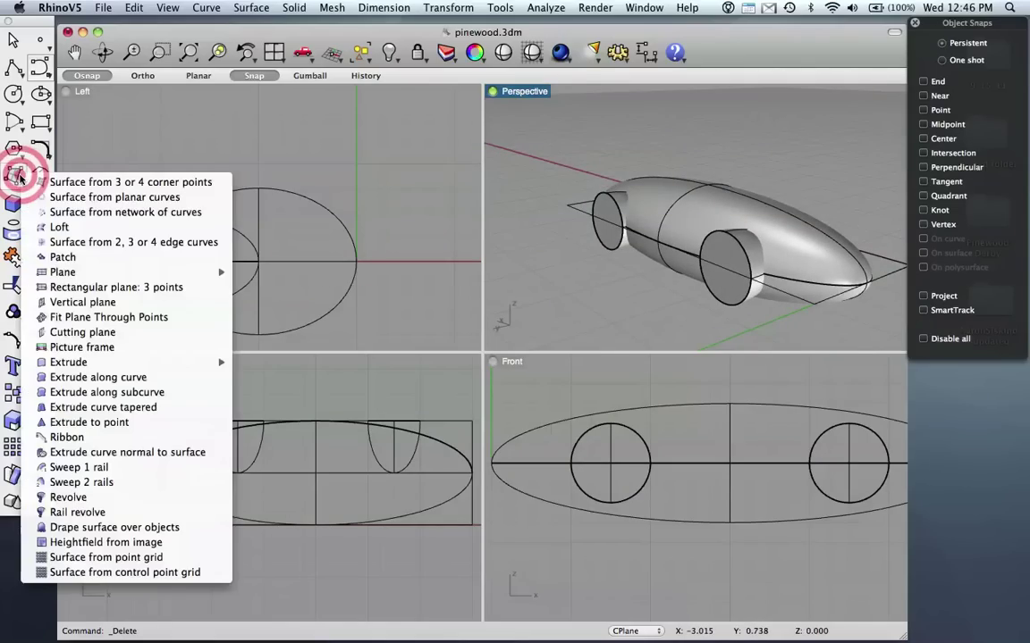
{"action": "mouse_move", "coordinate": [65, 274]}
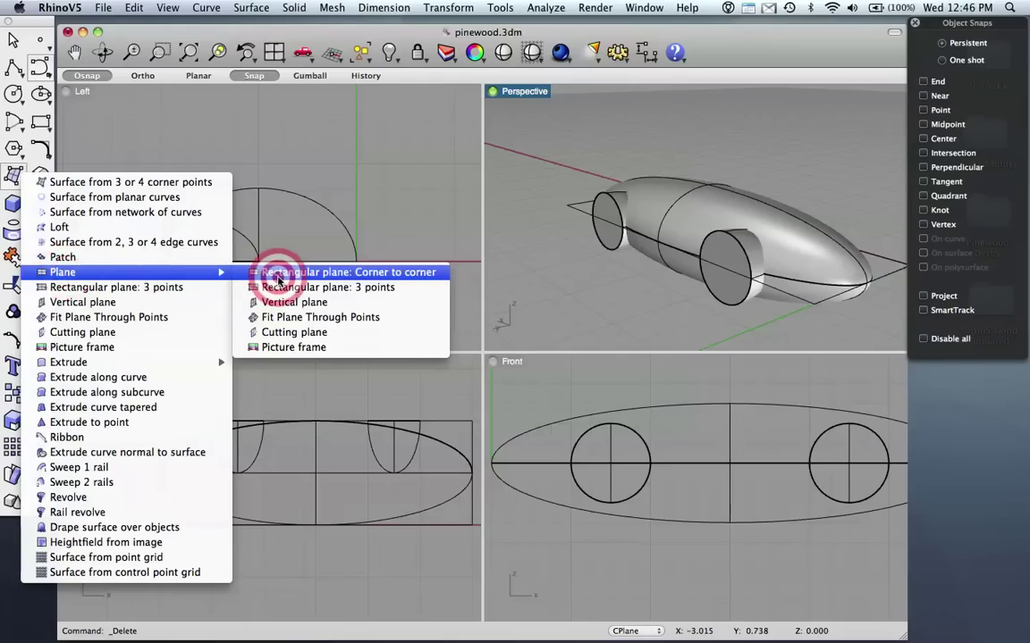
{"action": "left_click", "coordinate": [278, 281]}
{"action": "scroll", "coordinate": [340, 457], "scroll_direction": "right", "scroll_amount": 2}
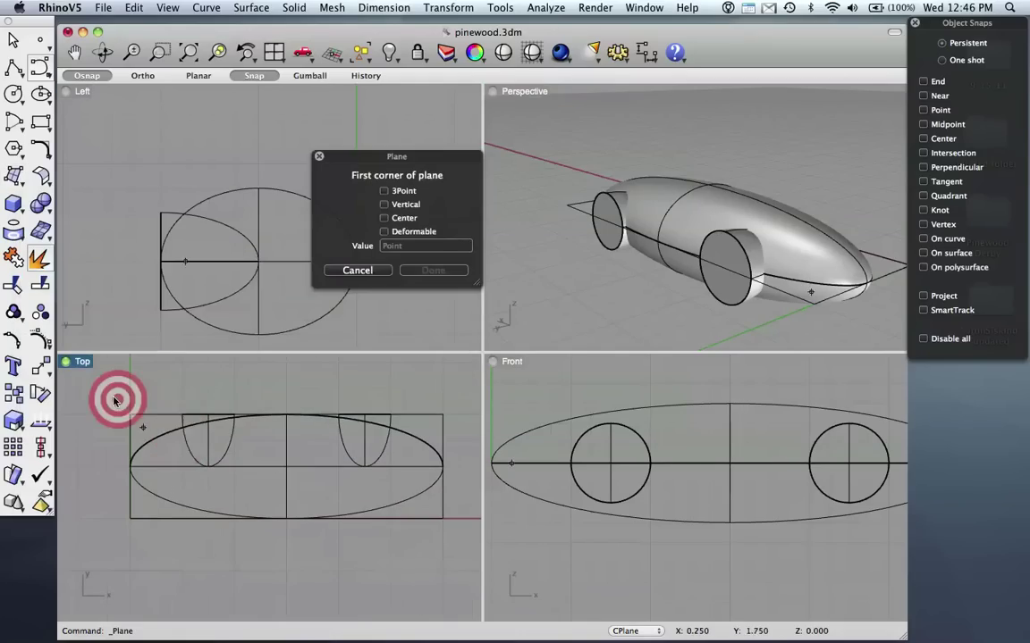
{"action": "mouse_move", "coordinate": [114, 400]}
{"action": "left_mouse_down"}
{"action": "mouse_move", "coordinate": [105, 392]}
{"action": "mouse_move", "coordinate": [471, 529]}
{"action": "mouse_move", "coordinate": [469, 543]}
{"action": "left_mouse_up"}
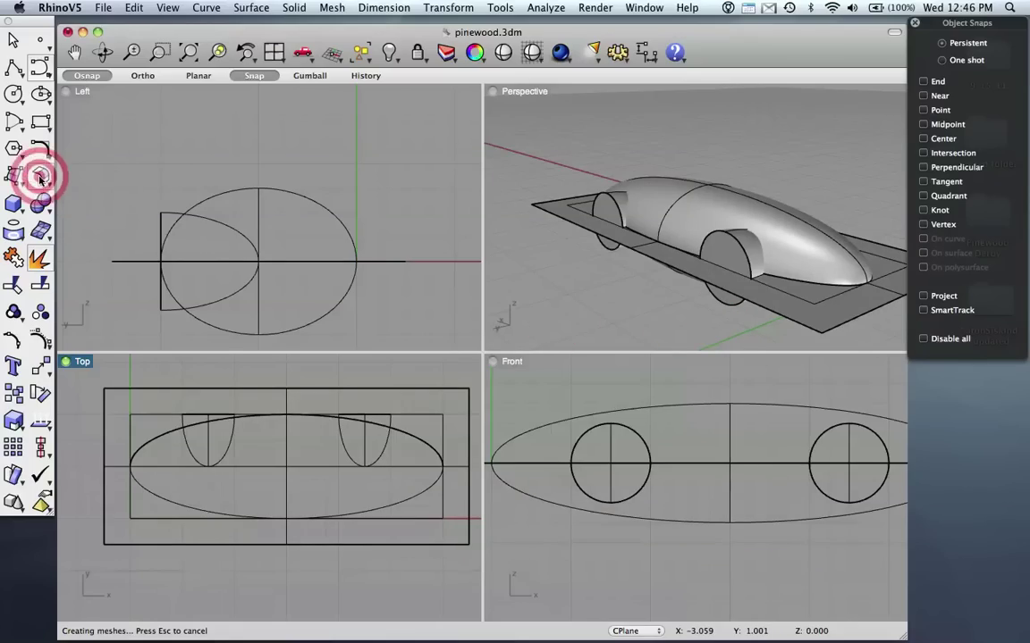
{"action": "left_click_drag", "start_coordinate": [43, 205], "coordinate": [107, 86]}
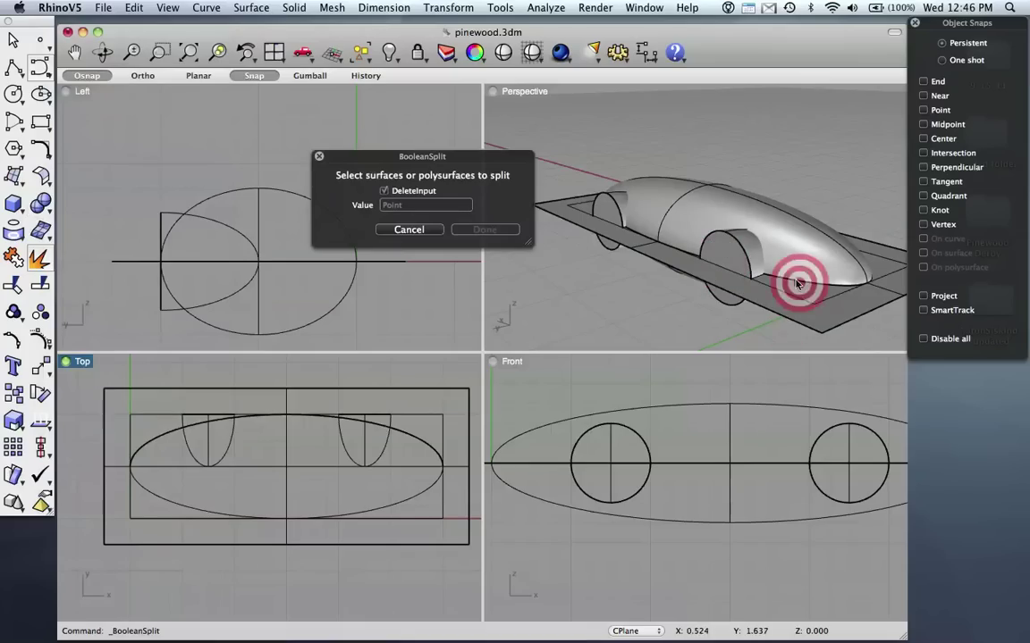
BooleanSplit the body and front and rear wheel bulges with the flat plane, then delete it
{"action": "left_click", "coordinate": [730, 256]}
{"action": "left_click", "coordinate": [609, 206]}
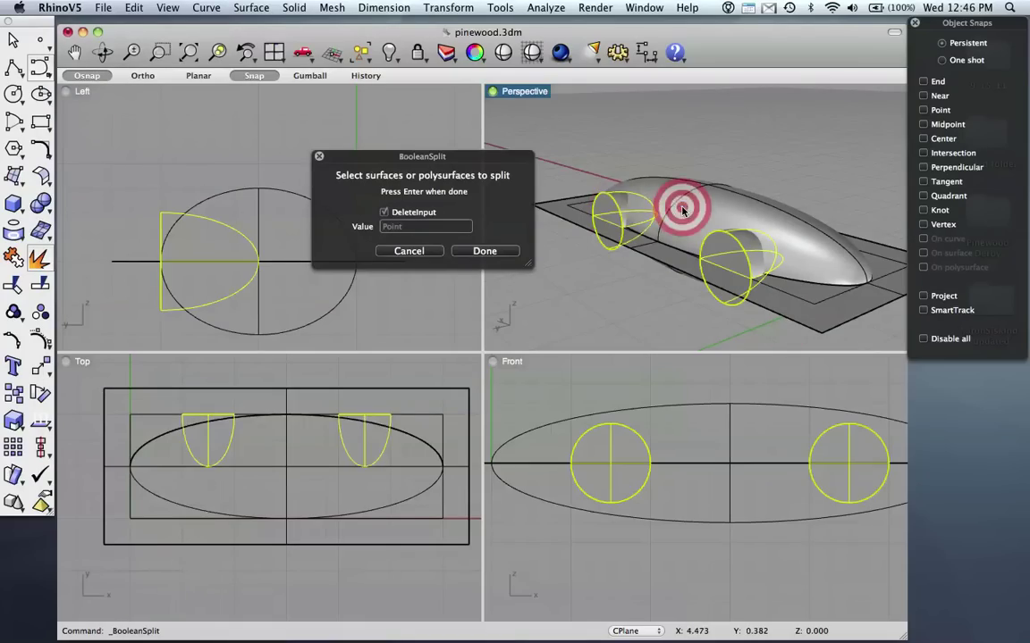
{"action": "left_click", "coordinate": [681, 204]}
{"action": "right_click", "coordinate": [701, 232]}
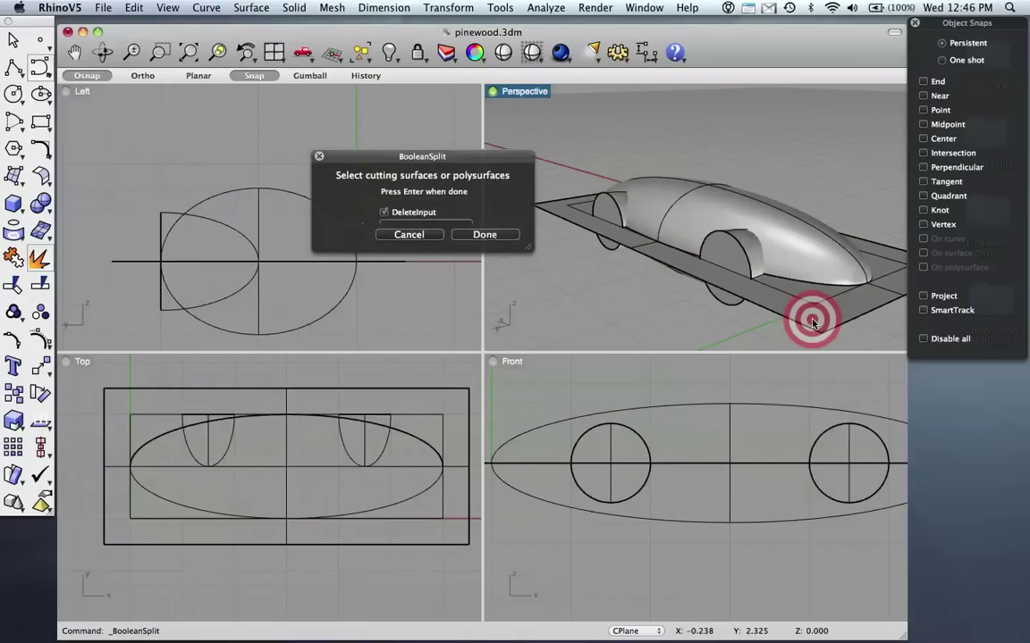
{"action": "left_click", "coordinate": [828, 339]}
{"action": "right_click", "coordinate": [826, 333]}
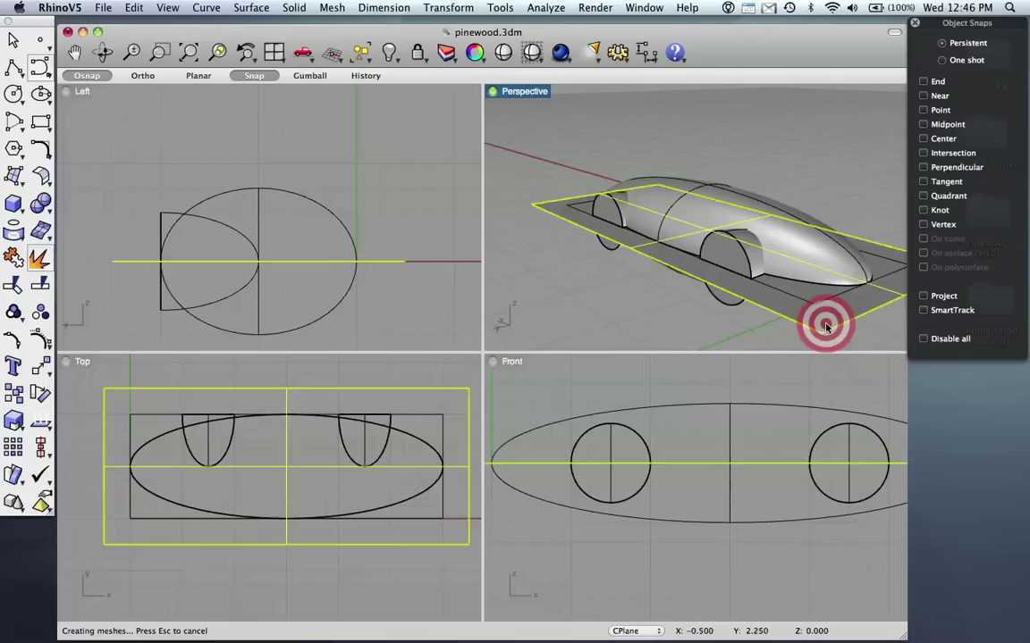
{"action": "key", "text": "Delete"}
{"action": "right_click_drag", "start_coordinate": [825, 331], "coordinate": [717, 145]}
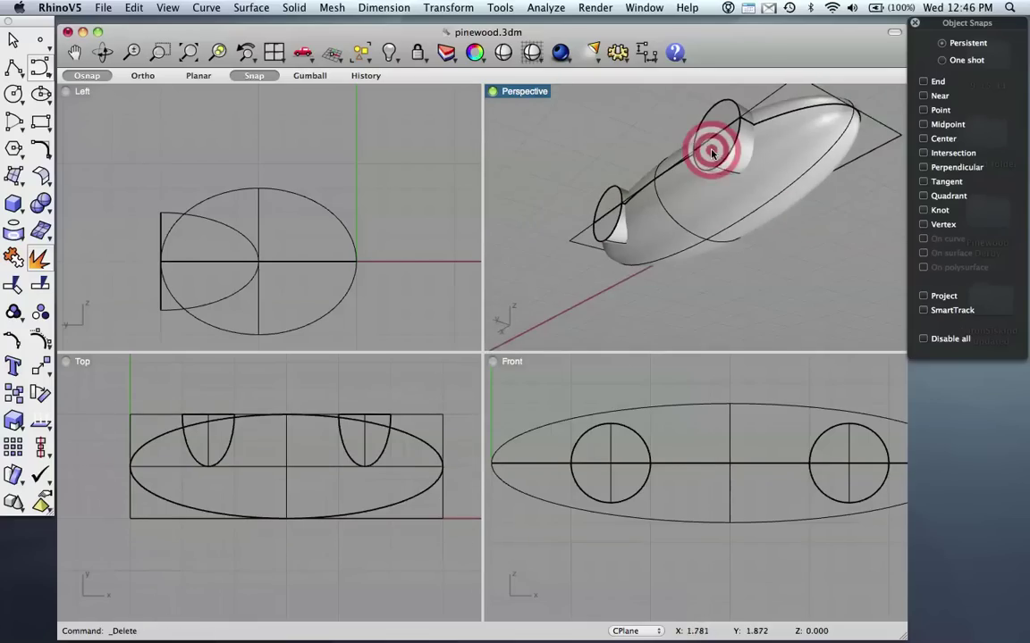
Delete the lower halves of the body and both wheel bulges, and check the flat underside
{"action": "left_click", "coordinate": [715, 157]}
{"action": "left_click", "coordinate": [740, 180]}
{"action": "left_click", "coordinate": [740, 199]}
{"action": "left_click", "coordinate": [662, 246]}
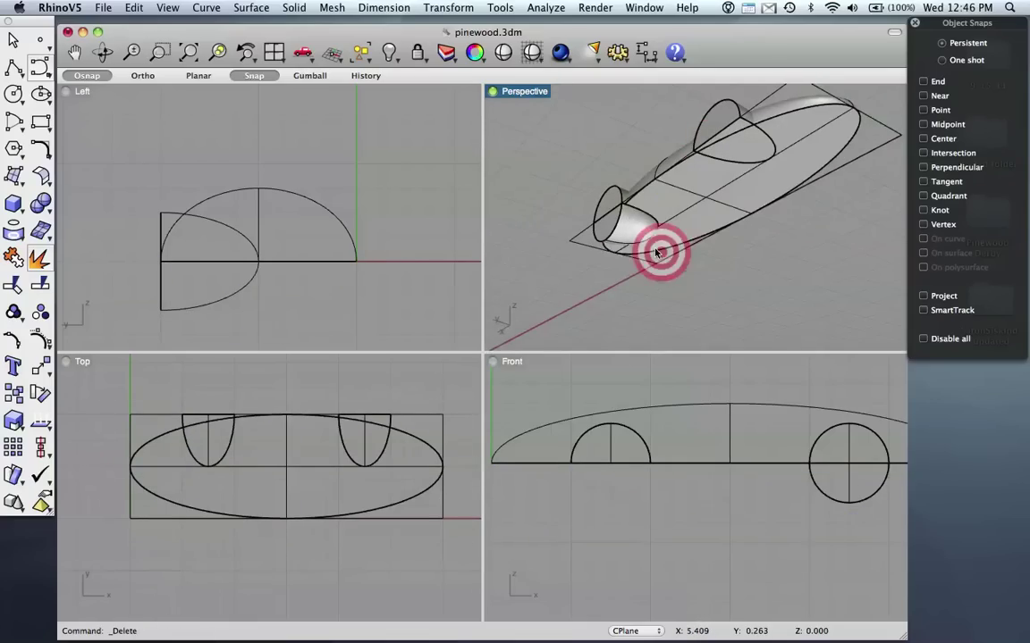
{"action": "left_click", "coordinate": [628, 231]}
{"action": "key", "text": "Delete"}
{"action": "right_click_drag", "start_coordinate": [653, 232], "coordinate": [664, 349]}
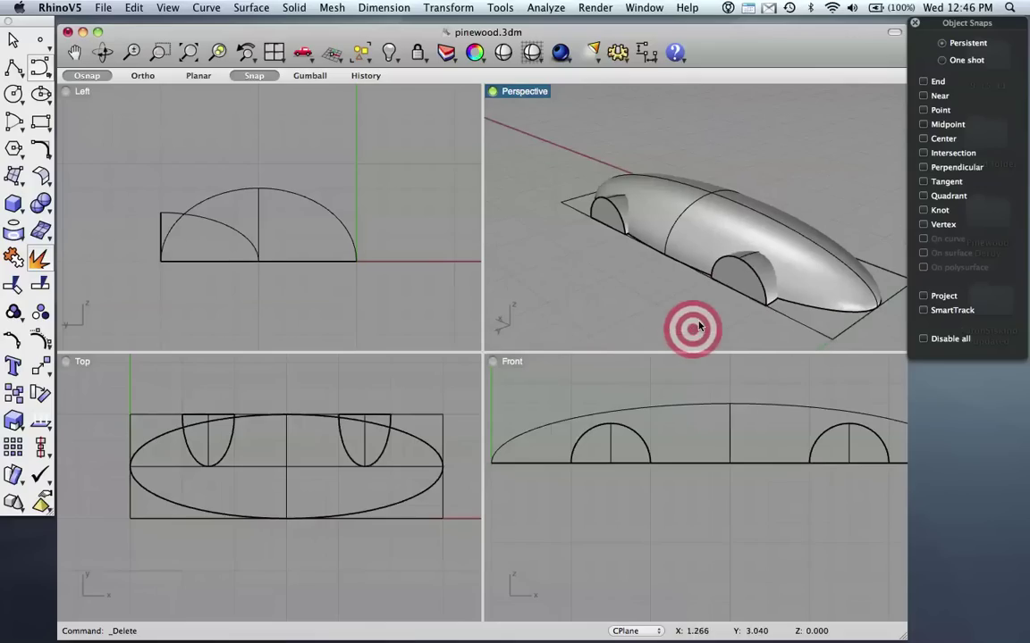
{"action": "left_click", "coordinate": [608, 209]}
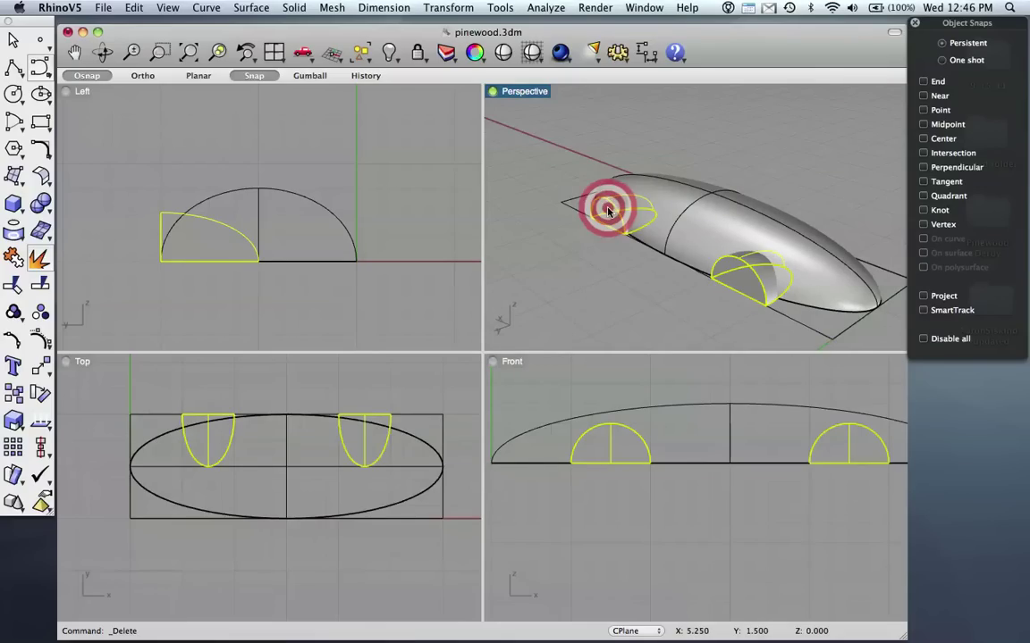
Mirror copies of the two wheel bulges across the car's centreline in the Top view
{"action": "type", "text": "Mi"}
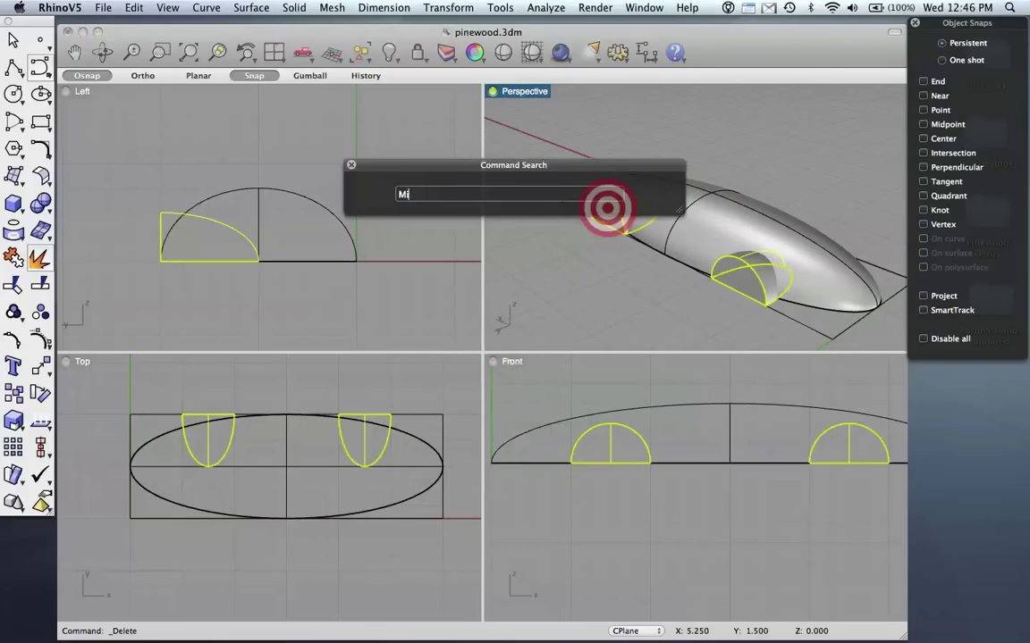
{"action": "type", "text": "trror"}
{"action": "key", "text": "Return"}
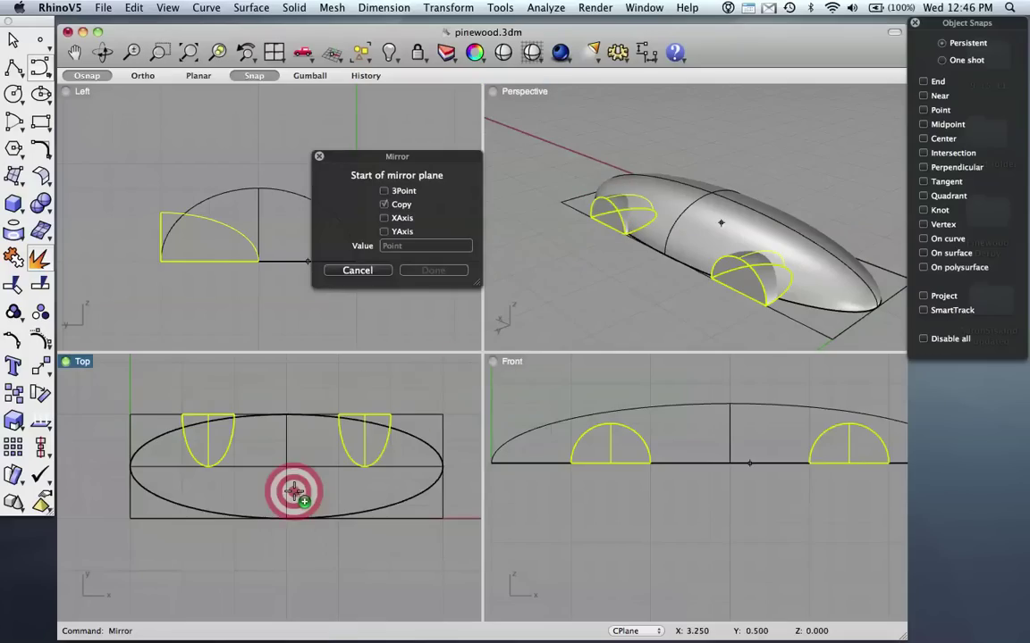
{"action": "scroll", "coordinate": [282, 483], "scroll_direction": "up", "scroll_amount": 5}
{"action": "left_click", "coordinate": [254, 451]}
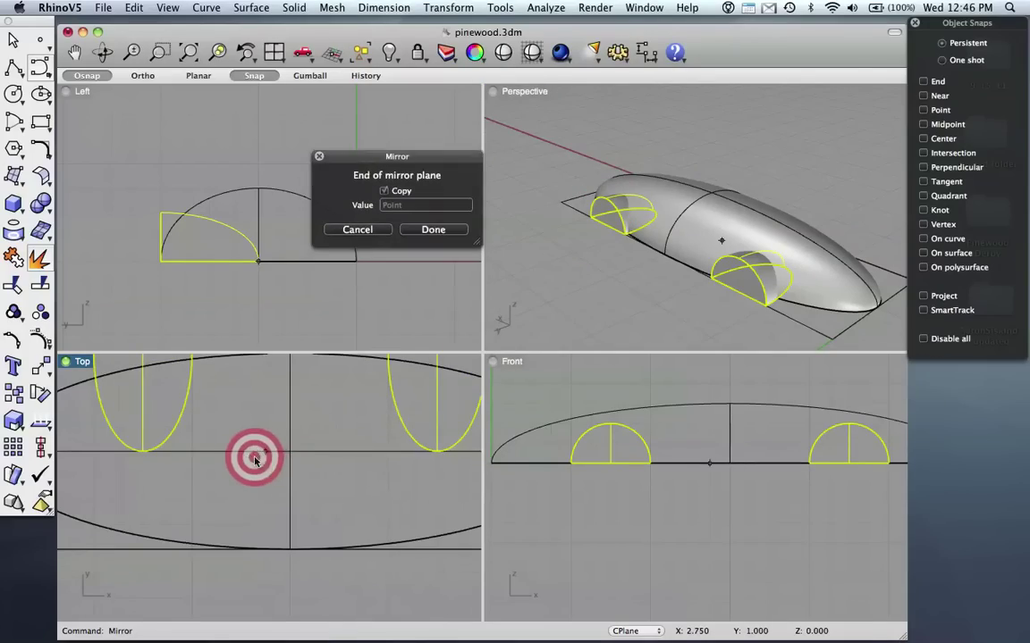
{"action": "left_click", "coordinate": [282, 449]}
Select a front wheel bulge, its mirrored copy and the car body in Perspective
{"action": "left_click", "coordinate": [710, 294]}
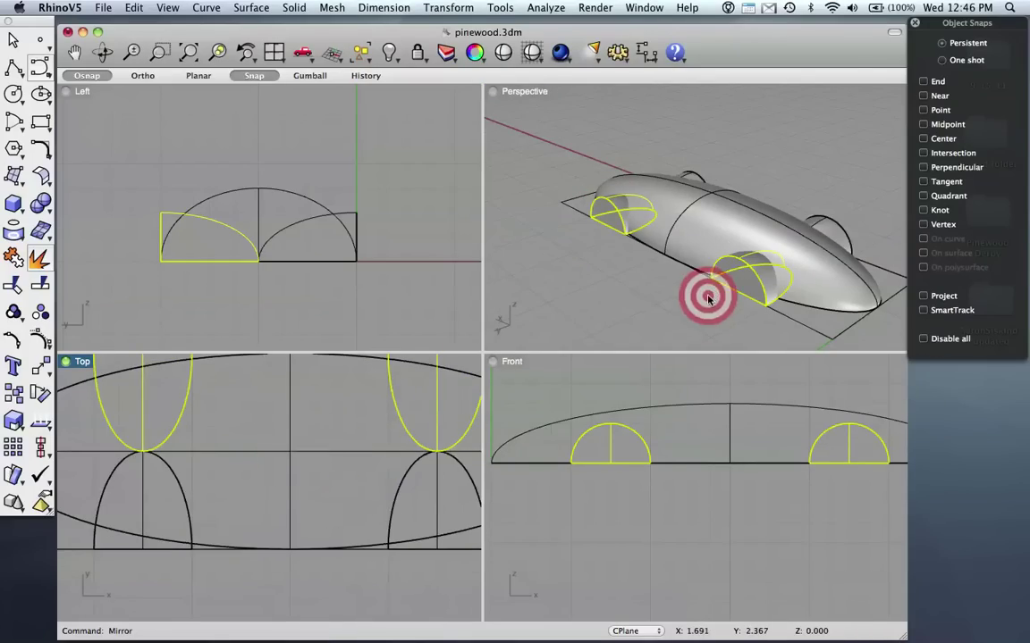
{"action": "mouse_move", "coordinate": [775, 303]}
{"action": "right_mouse_down"}
{"action": "mouse_move", "coordinate": [615, 329]}
{"action": "mouse_move", "coordinate": [787, 290]}
{"action": "right_mouse_up"}
{"action": "left_click", "coordinate": [765, 276]}
{"action": "left_click", "coordinate": [659, 267], "text": "shift"}
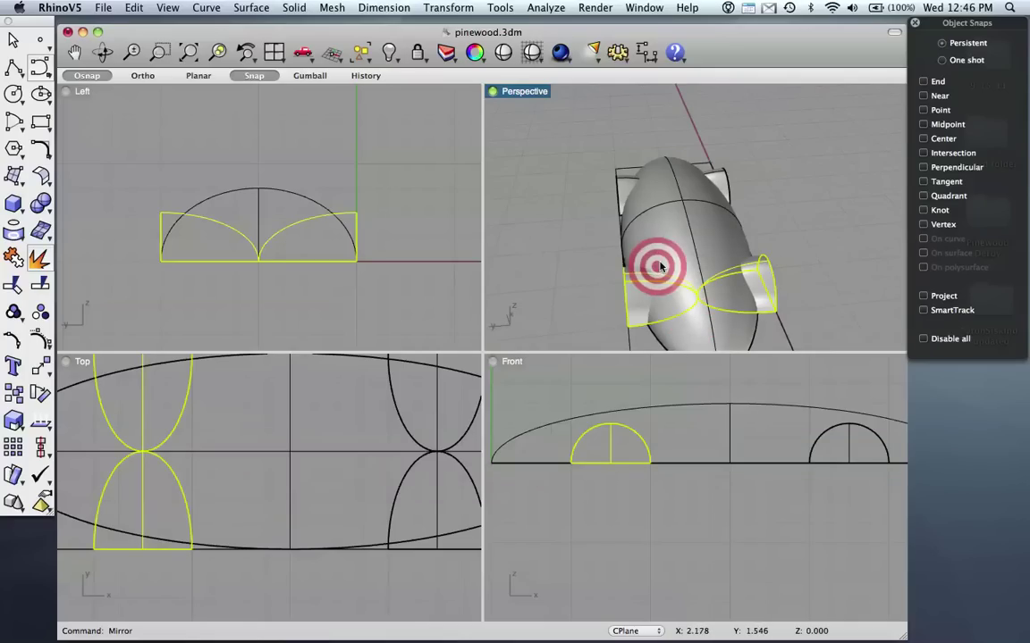
{"action": "left_click", "coordinate": [669, 249], "text": "shift"}
Add the rear wheel bulge and Boolean-union the body with all four wheel bulges
{"action": "left_click", "coordinate": [623, 181], "text": "shift"}
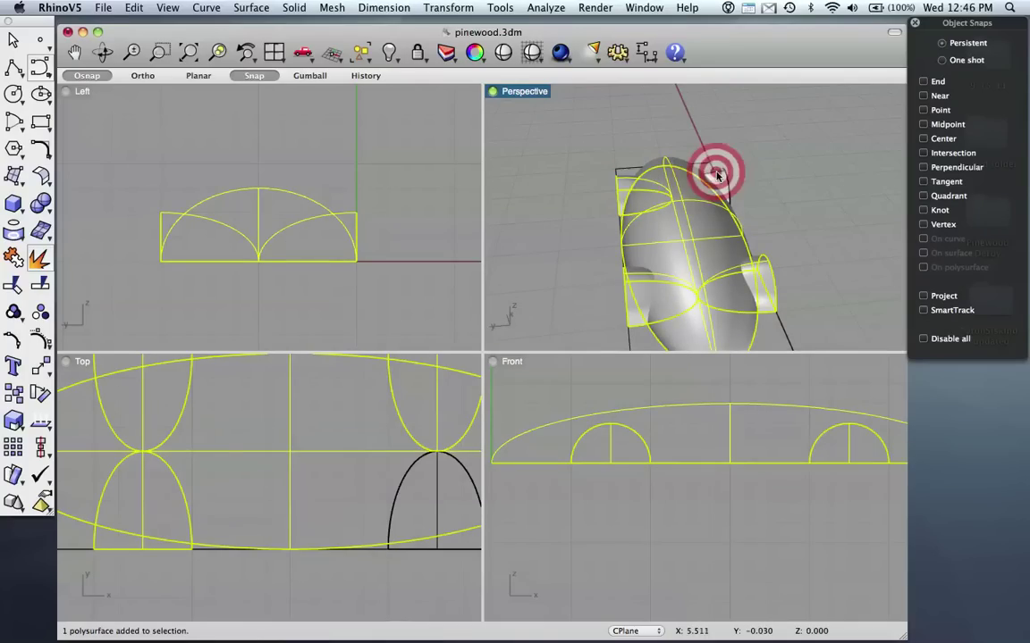
{"action": "right_click_drag", "start_coordinate": [717, 176], "coordinate": [623, 261]}
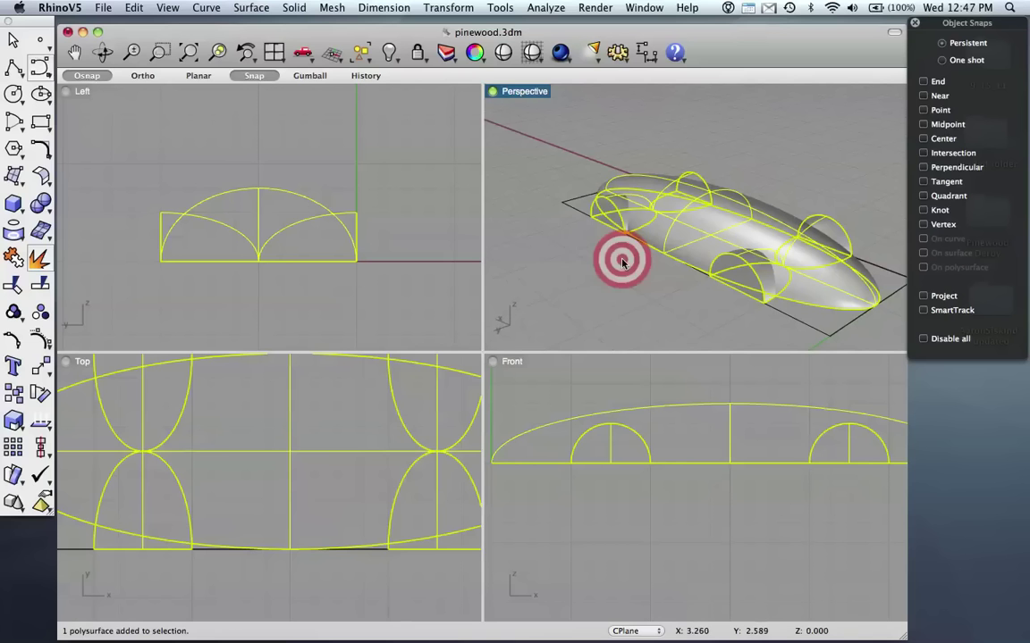
{"action": "left_click", "coordinate": [41, 205]}
{"action": "left_click", "coordinate": [108, 42]}
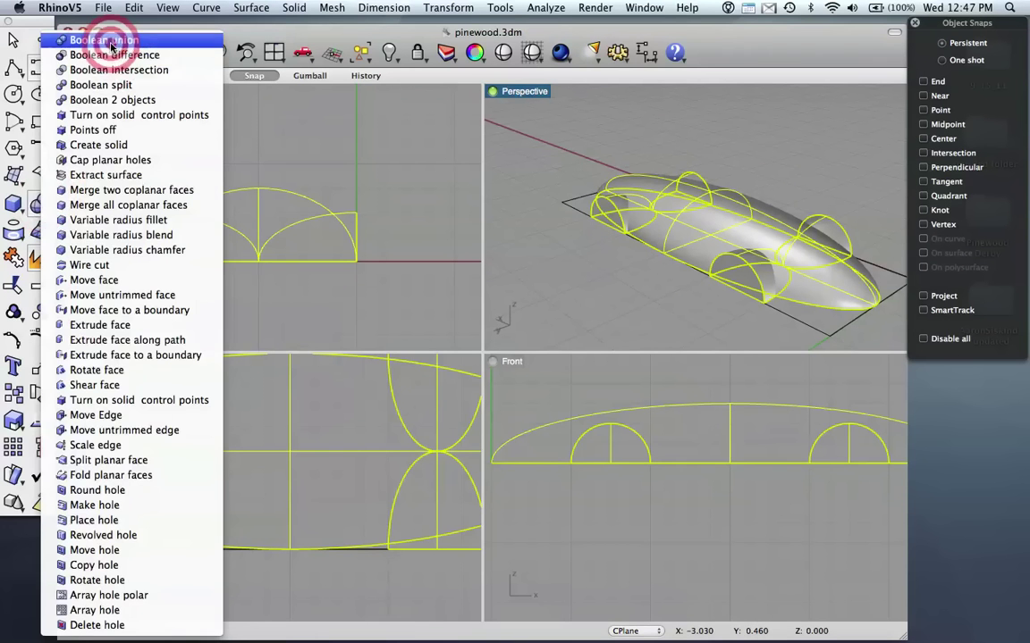
{"action": "right_click_drag", "start_coordinate": [625, 264], "coordinate": [654, 327]}
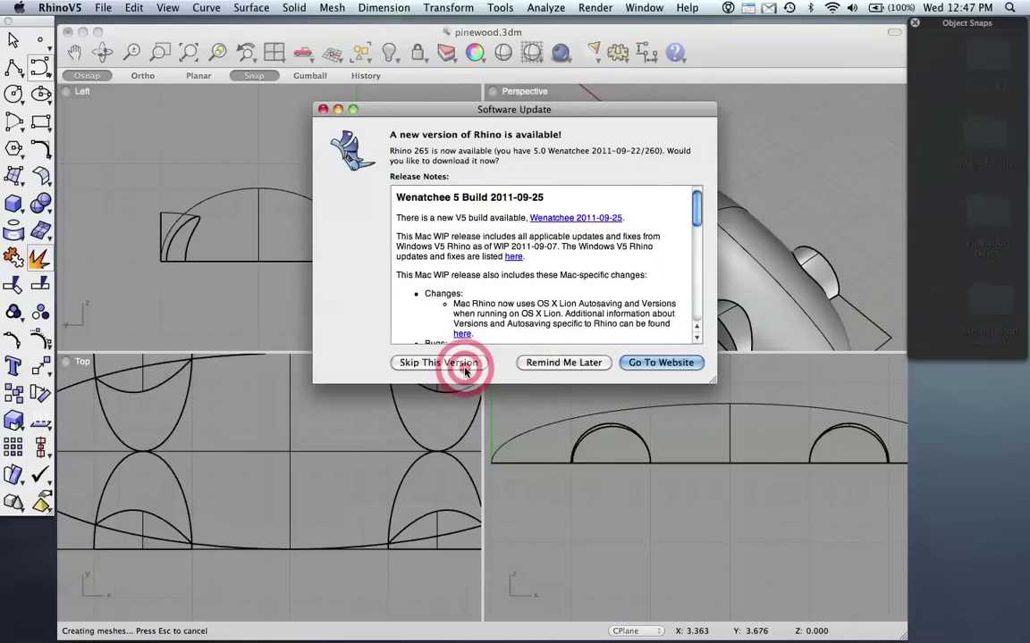
{"action": "left_click", "coordinate": [559, 363]}
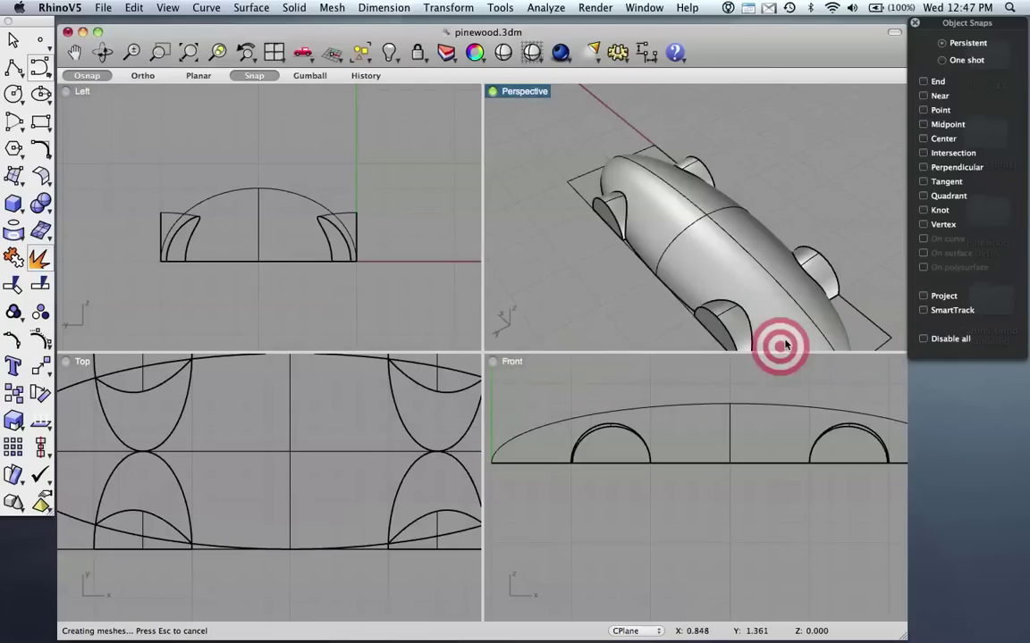
{"action": "right_click_drag", "start_coordinate": [841, 280], "coordinate": [664, 292]}
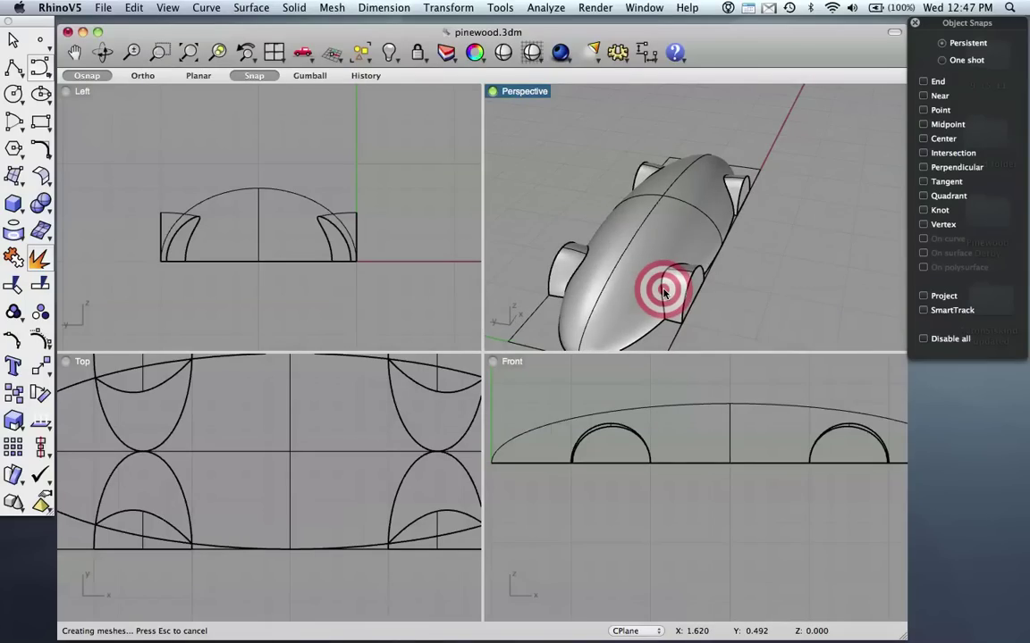
{"action": "right_click_drag", "start_coordinate": [664, 292], "coordinate": [810, 302]}
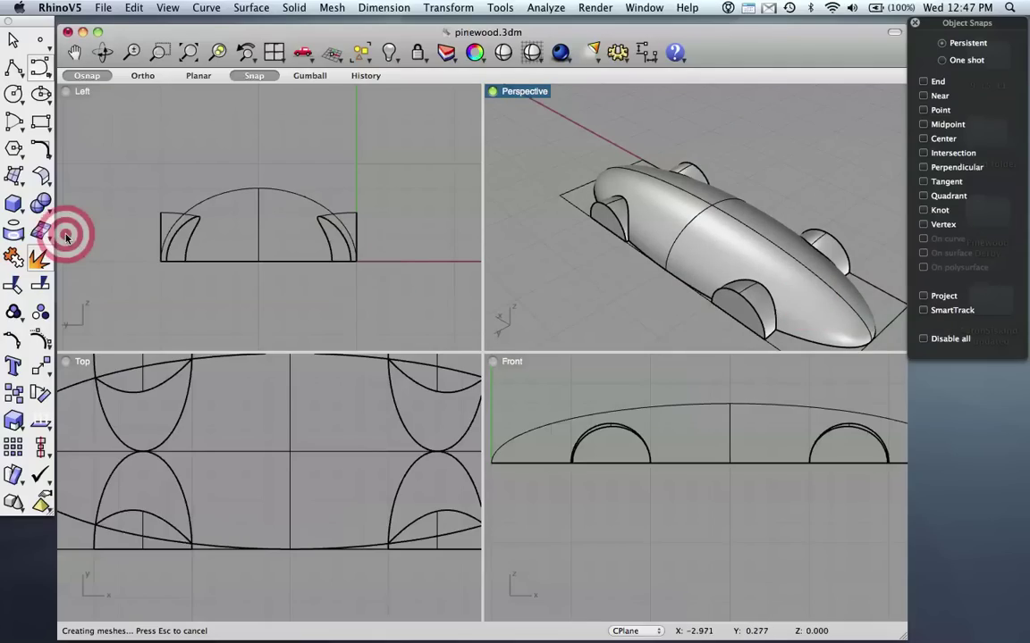
Draw a flattened ellipsoid from its centre on the body's centreline and lift it onto the body's top
{"action": "left_click", "coordinate": [40, 208]}
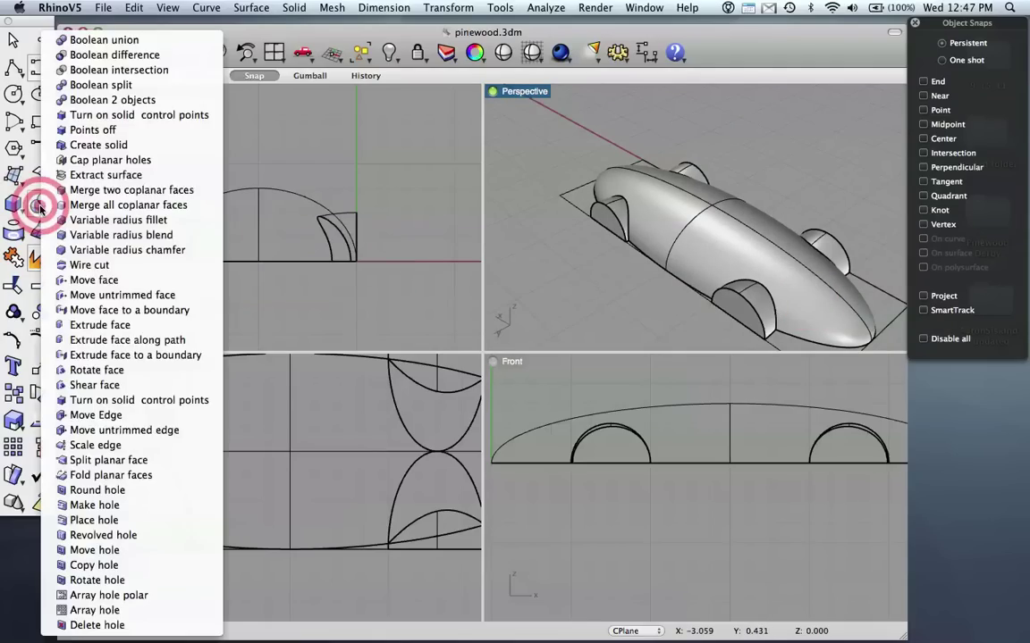
{"action": "left_click", "coordinate": [36, 206]}
{"action": "left_click", "coordinate": [22, 202]}
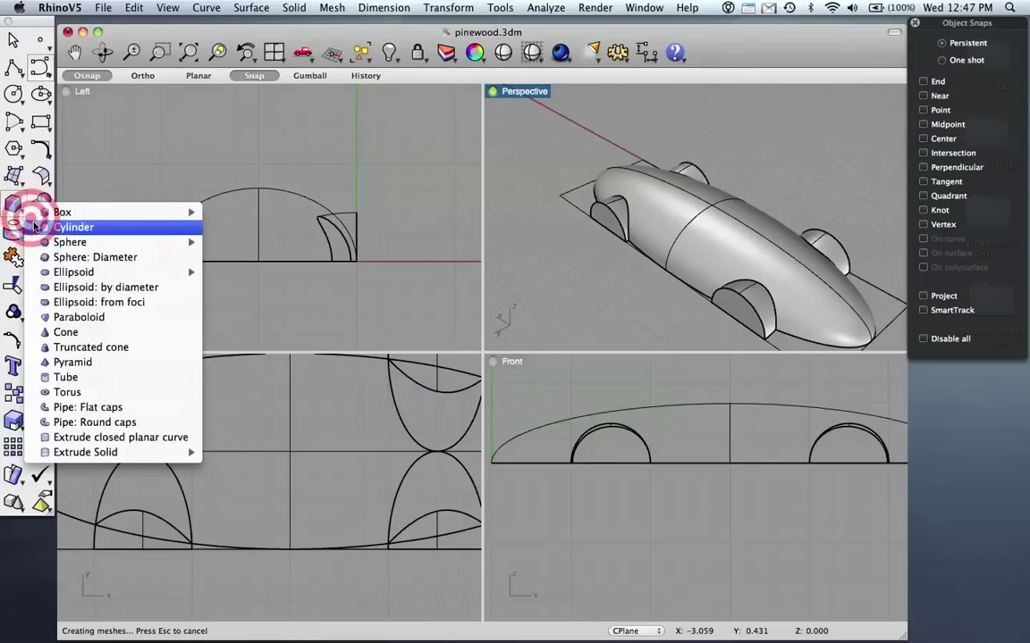
{"action": "mouse_move", "coordinate": [46, 272]}
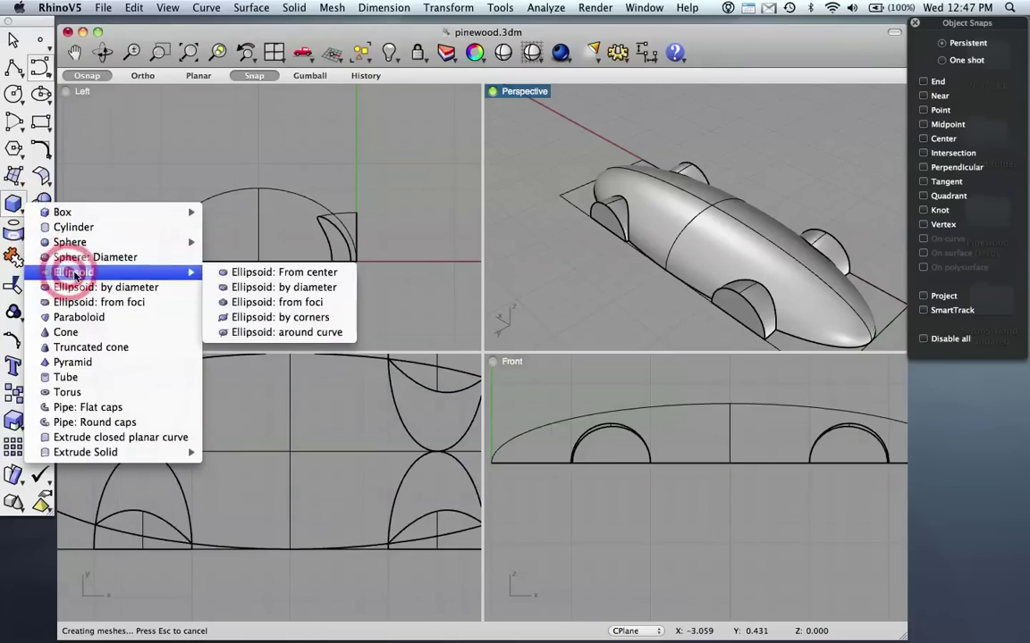
{"action": "left_click", "coordinate": [252, 280]}
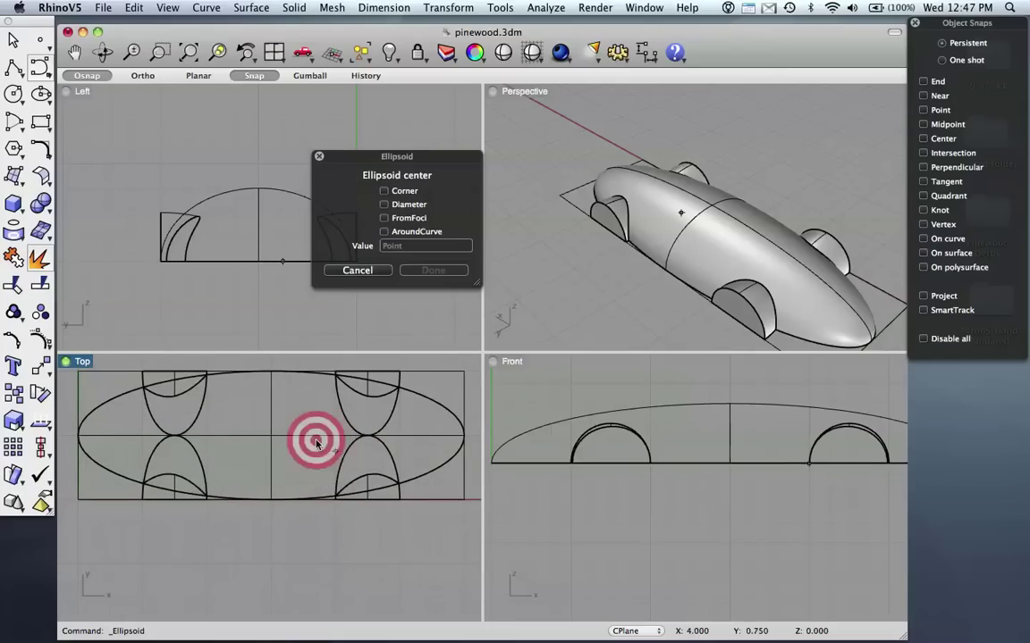
{"action": "left_click", "coordinate": [317, 437]}
{"action": "left_click", "coordinate": [246, 437]}
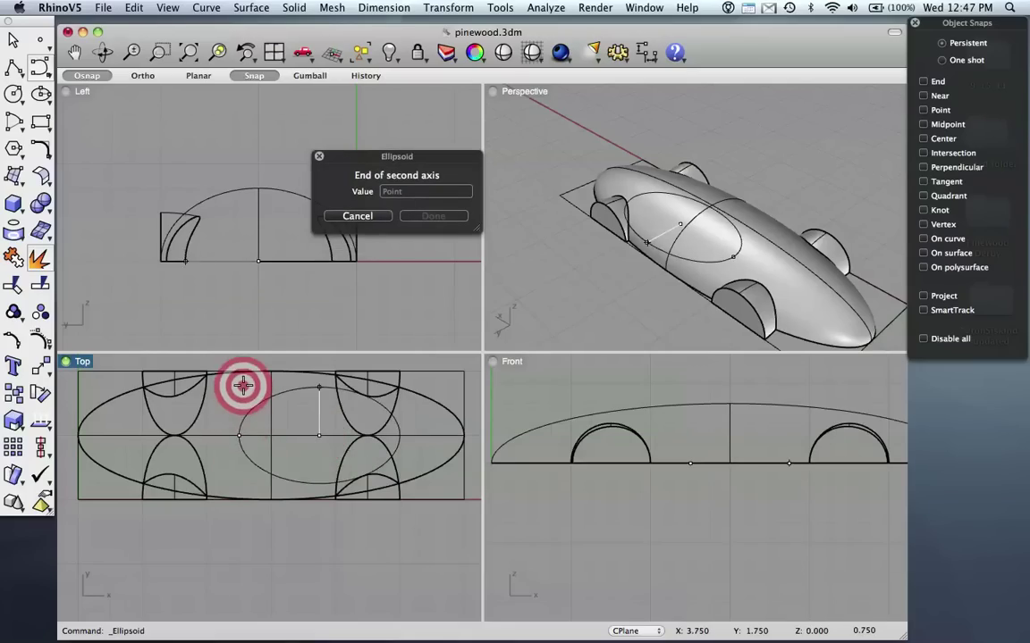
{"action": "left_click", "coordinate": [243, 400]}
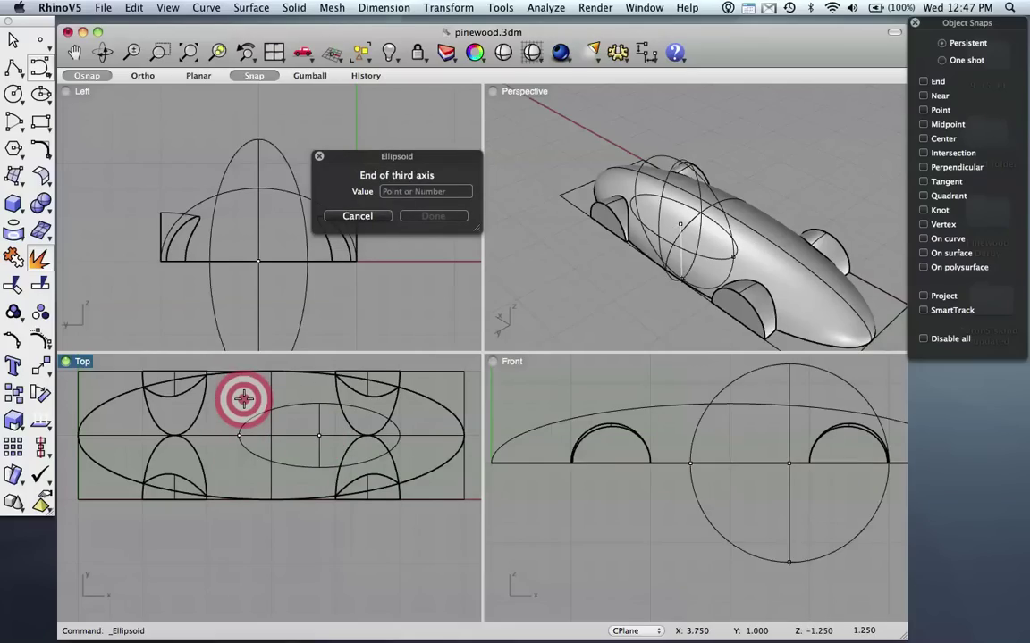
{"action": "left_click", "coordinate": [273, 297]}
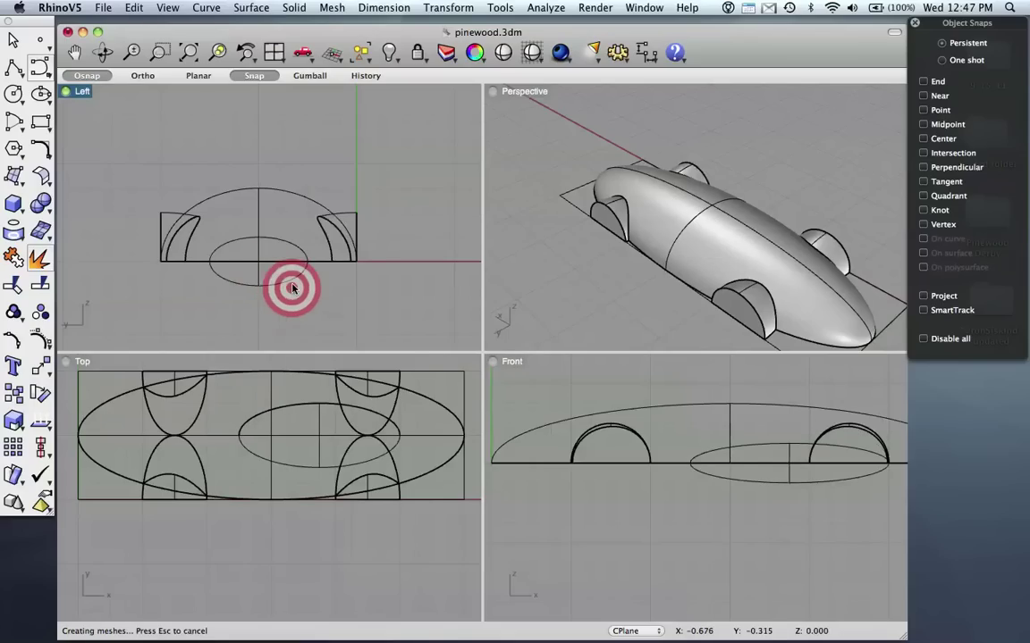
{"action": "left_click_drag", "start_coordinate": [287, 284], "coordinate": [279, 211]}
{"action": "right_click_drag", "start_coordinate": [768, 171], "coordinate": [879, 223]}
{"action": "left_click", "coordinate": [720, 172]}
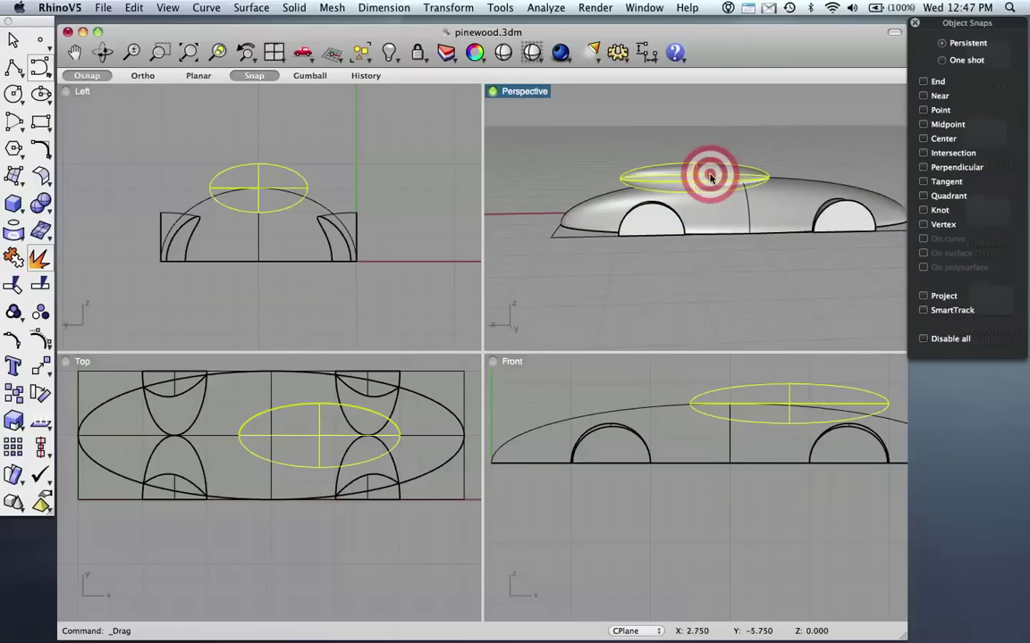
{"action": "right_click_drag", "start_coordinate": [747, 459], "coordinate": [720, 476]}
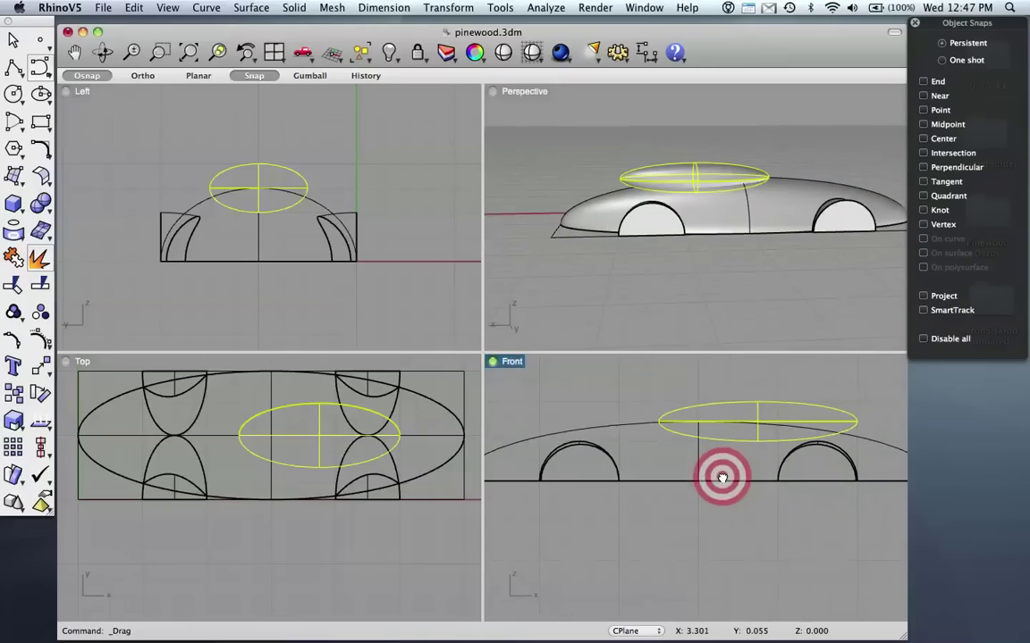
{"action": "right_click_drag", "start_coordinate": [740, 274], "coordinate": [356, 178]}
{"action": "key", "text": "Escape"}
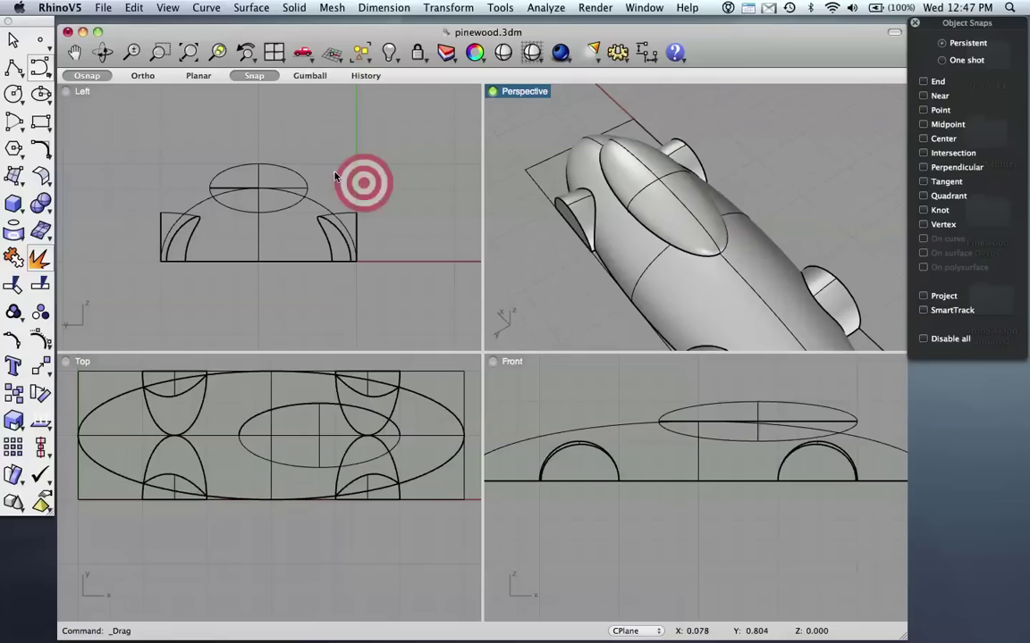
Boolean-difference the cockpit ellipsoid from the car body, leaving a recessed cockpit hollow
{"action": "left_click", "coordinate": [42, 211]}
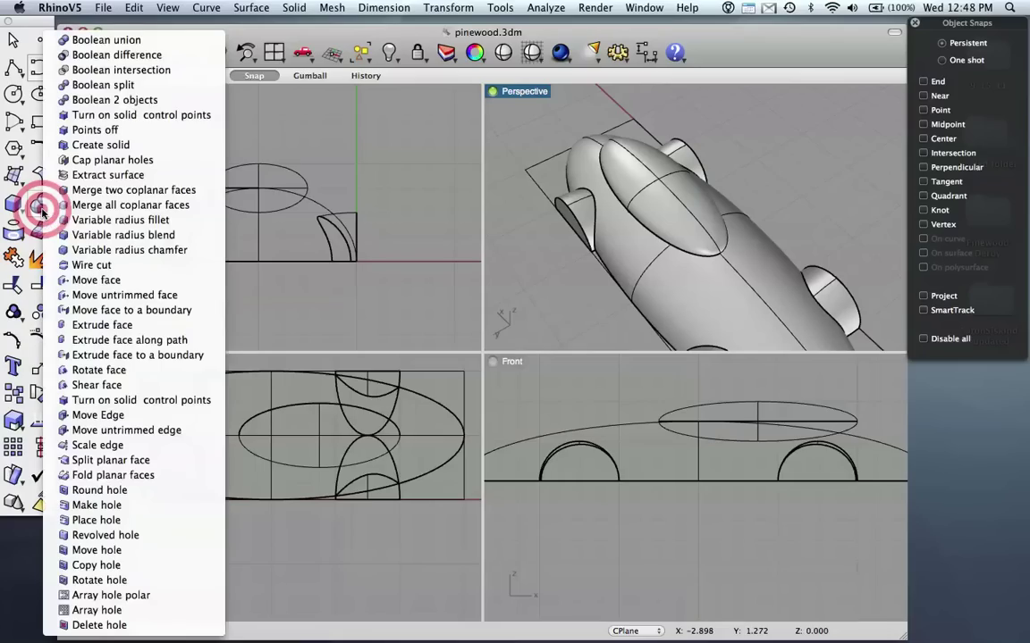
{"action": "left_click", "coordinate": [140, 62]}
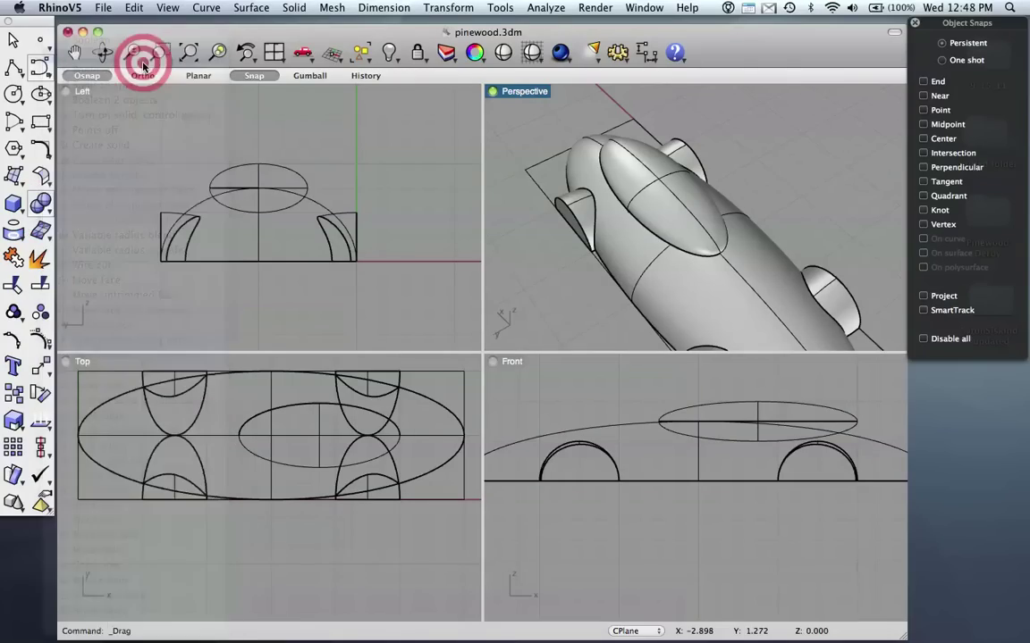
{"action": "left_click", "coordinate": [785, 293]}
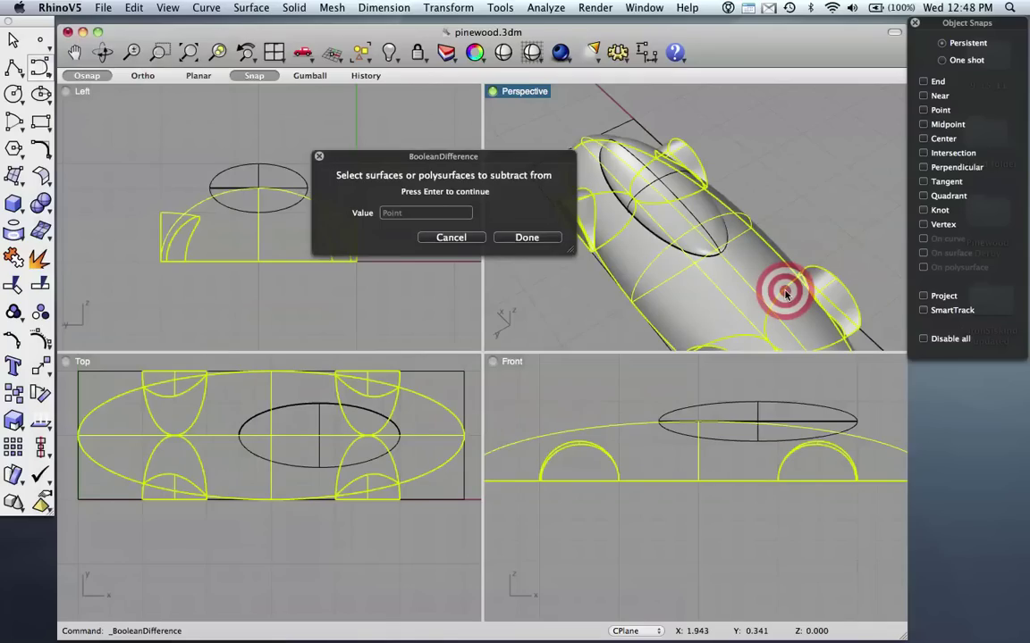
{"action": "key", "text": "Return"}
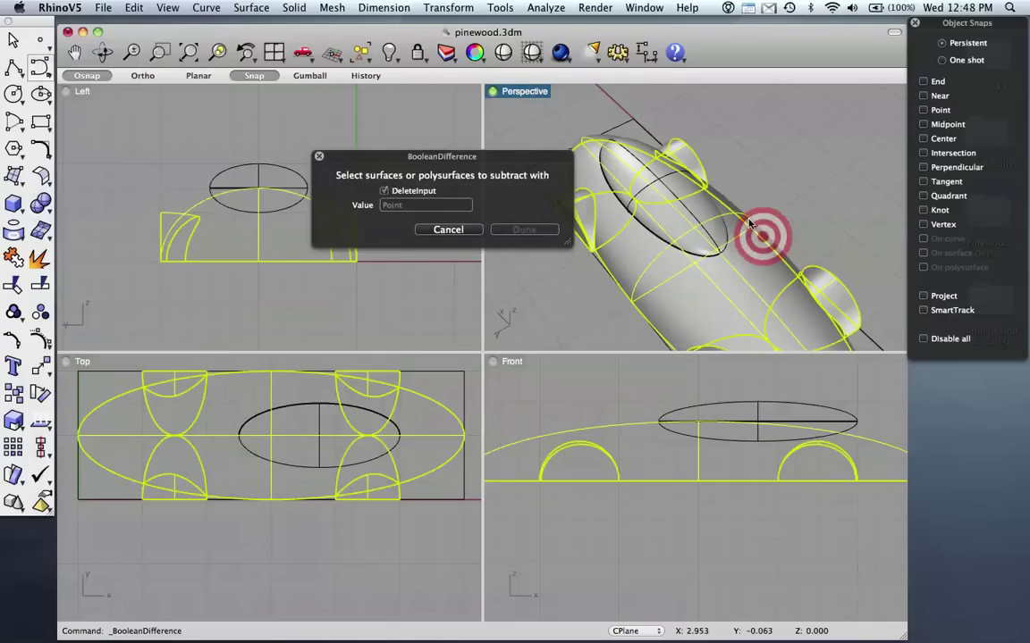
{"action": "left_click", "coordinate": [650, 177]}
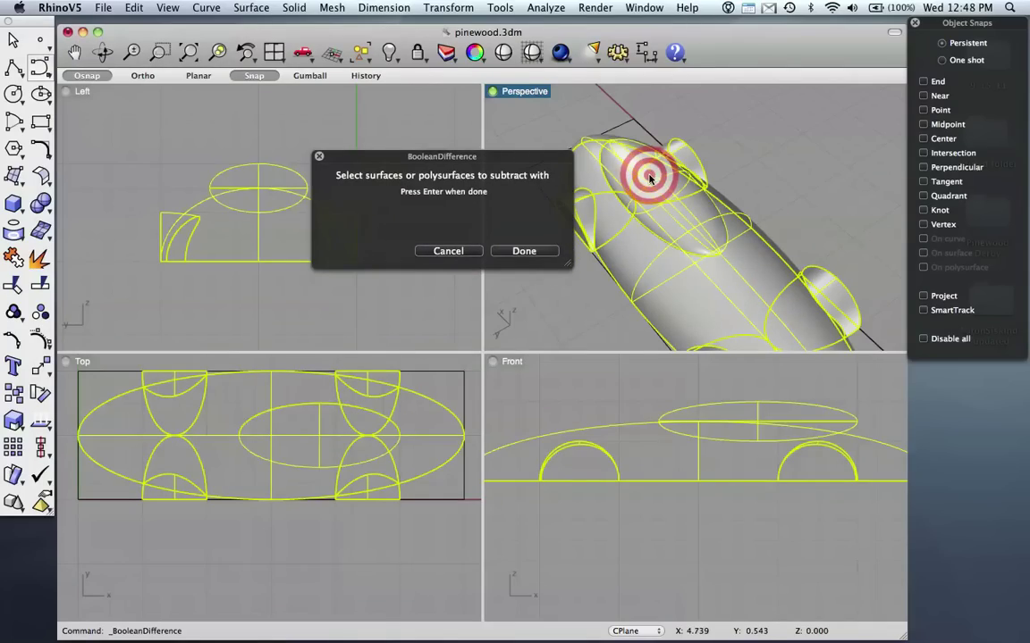
{"action": "key", "text": "Return"}
{"action": "right_click_drag", "start_coordinate": [749, 228], "coordinate": [833, 189]}
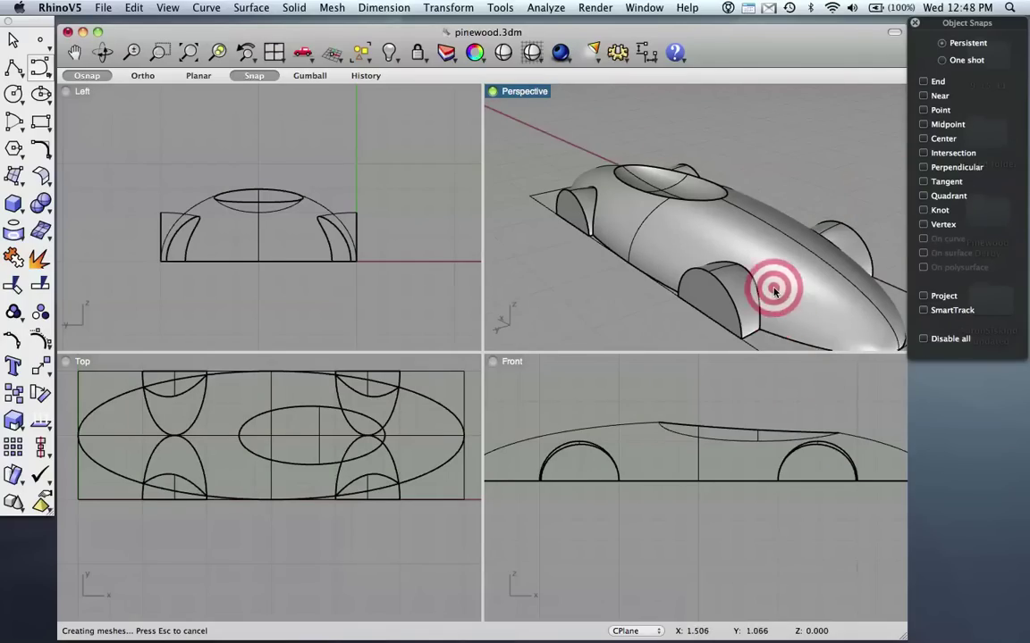
{"action": "mouse_move", "coordinate": [779, 314]}
{"action": "right_mouse_down"}
{"action": "mouse_move", "coordinate": [769, 258]}
{"action": "mouse_move", "coordinate": [775, 302]}
{"action": "mouse_move", "coordinate": [613, 281]}
{"action": "mouse_move", "coordinate": [734, 211]}
{"action": "mouse_move", "coordinate": [630, 224]}
{"action": "mouse_move", "coordinate": [776, 206]}
{"action": "mouse_move", "coordinate": [500, 209]}
{"action": "mouse_move", "coordinate": [38, 93]}
{"action": "right_mouse_up"}
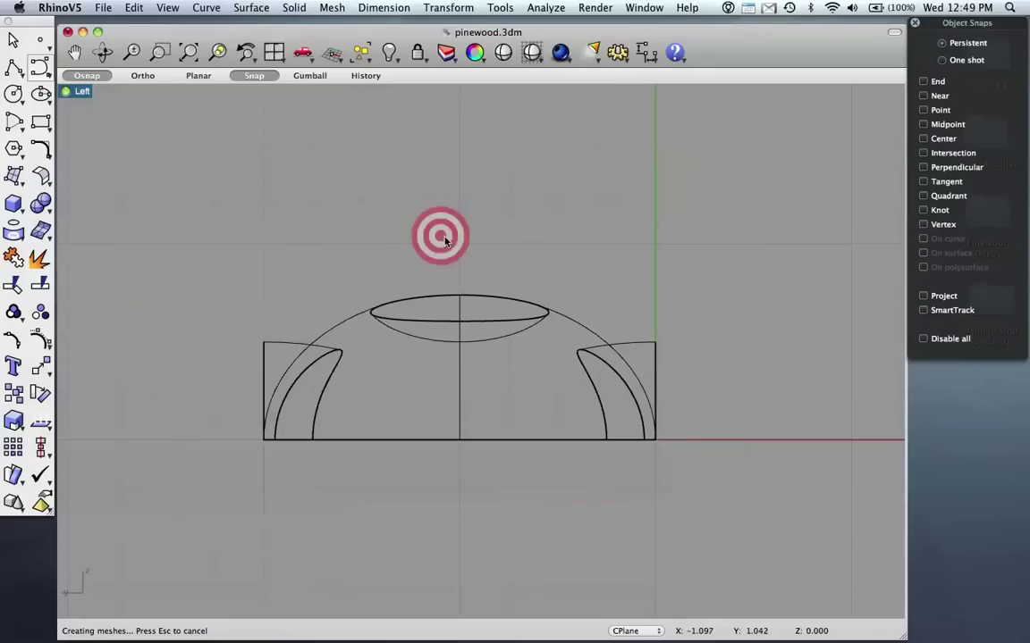
{"action": "double_click", "coordinate": [71, 91]}
{"action": "right_click_drag", "start_coordinate": [552, 281], "coordinate": [717, 306]}
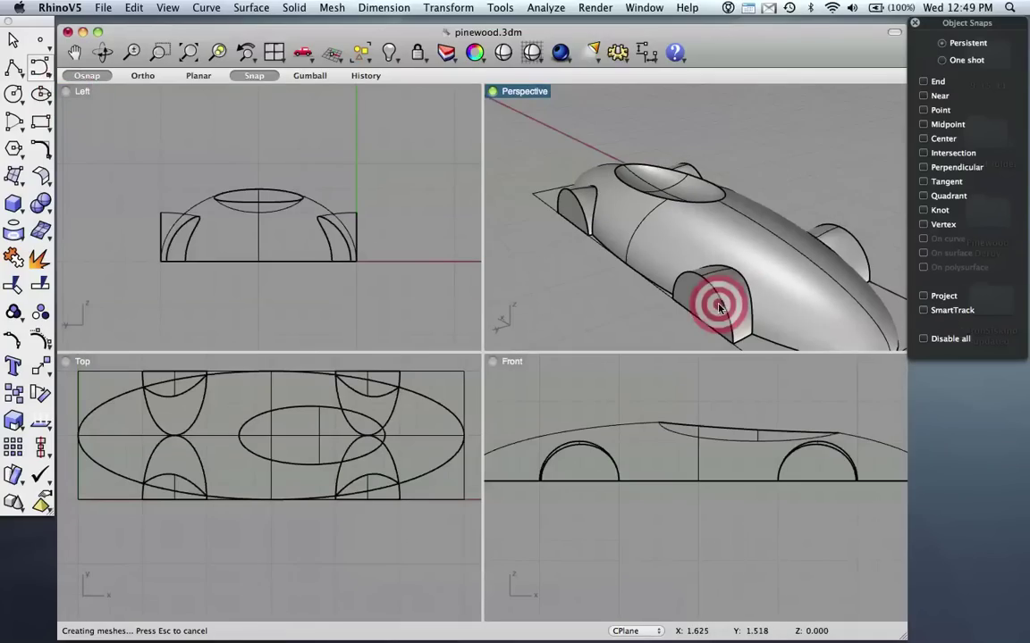
{"action": "right_click_drag", "start_coordinate": [786, 315], "coordinate": [678, 223]}
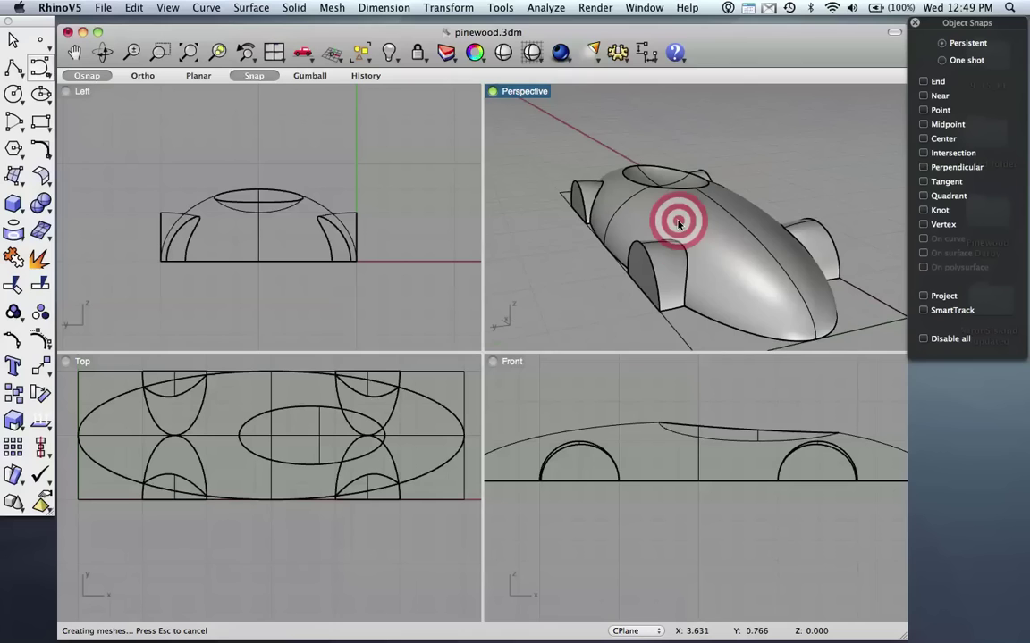